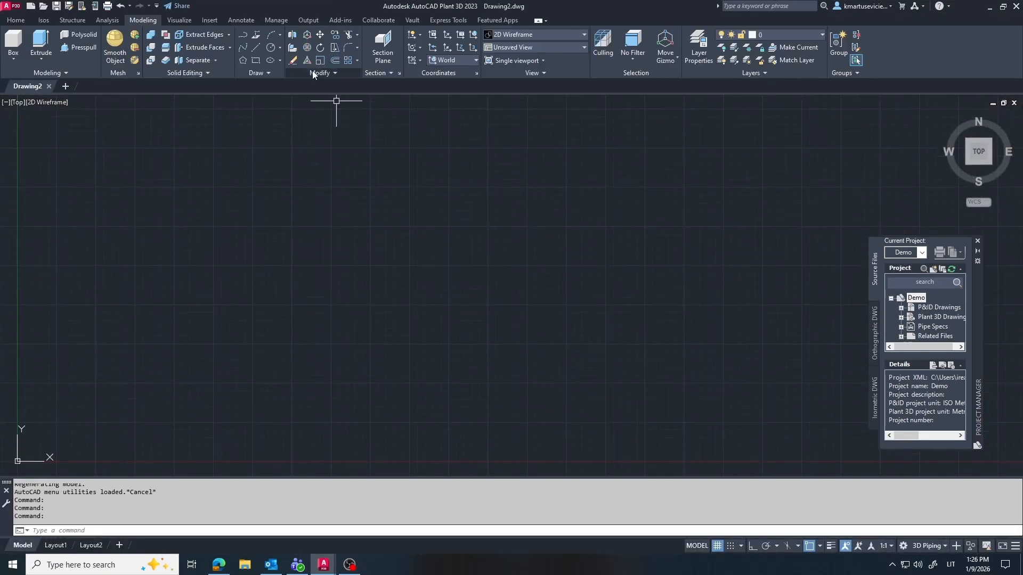
Step: Change the empty Drawing2 to the SW Isometric view
left_click(15, 21)
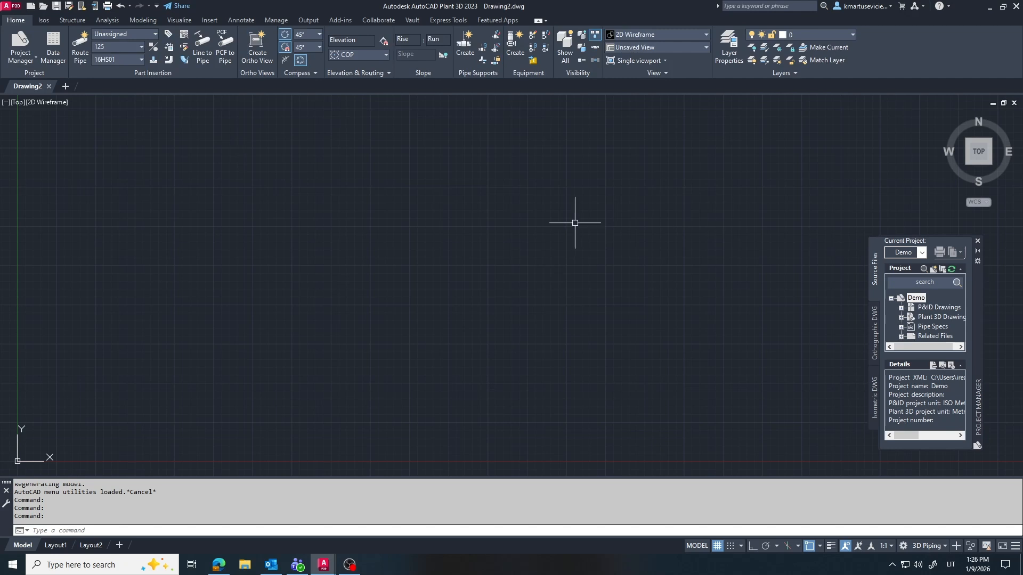
key("alt+Tab")
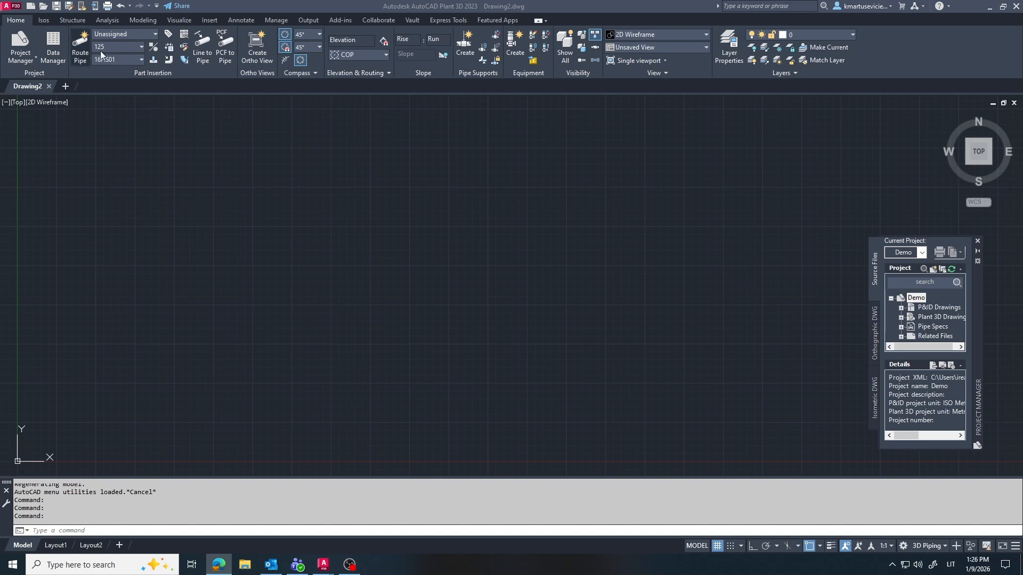
left_click(966, 162)
scroll(379, 322, "down", 7)
left_click(503, 270)
left_click(688, 357)
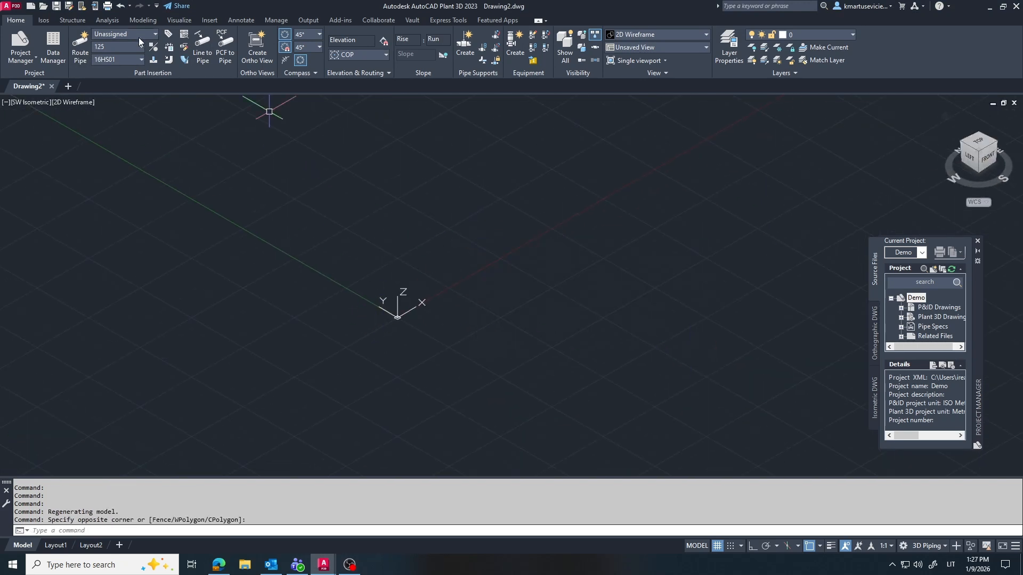
Step: Try to route a pipe in the unsaved drawing, then cancel saving it to the project
left_click(80, 51)
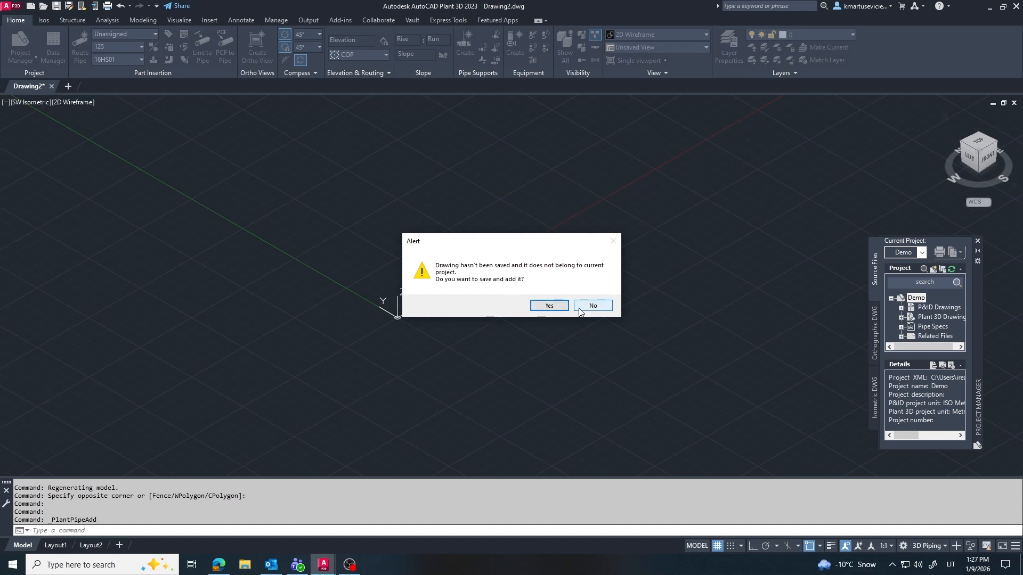
left_click(549, 305)
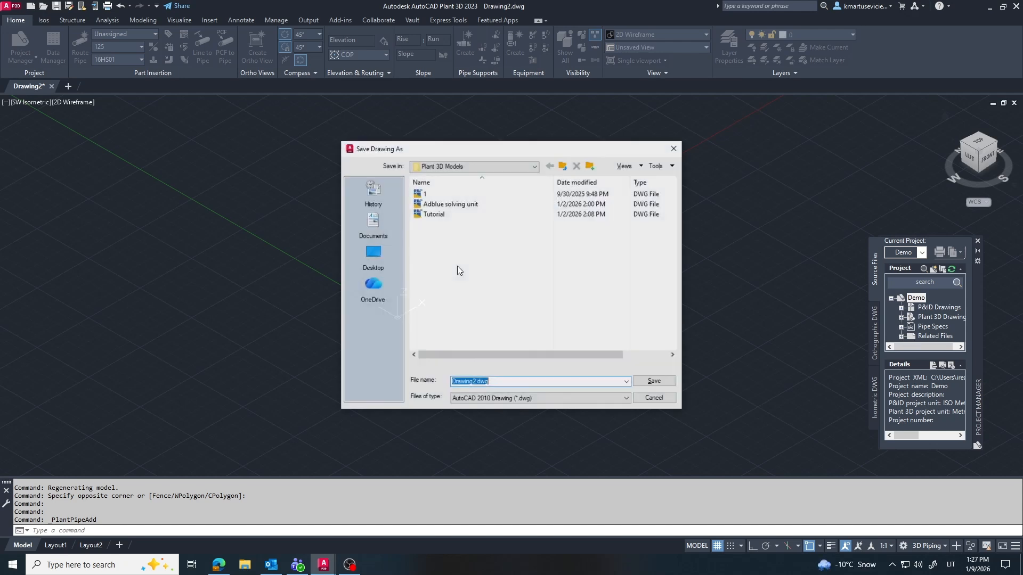
left_click(675, 147)
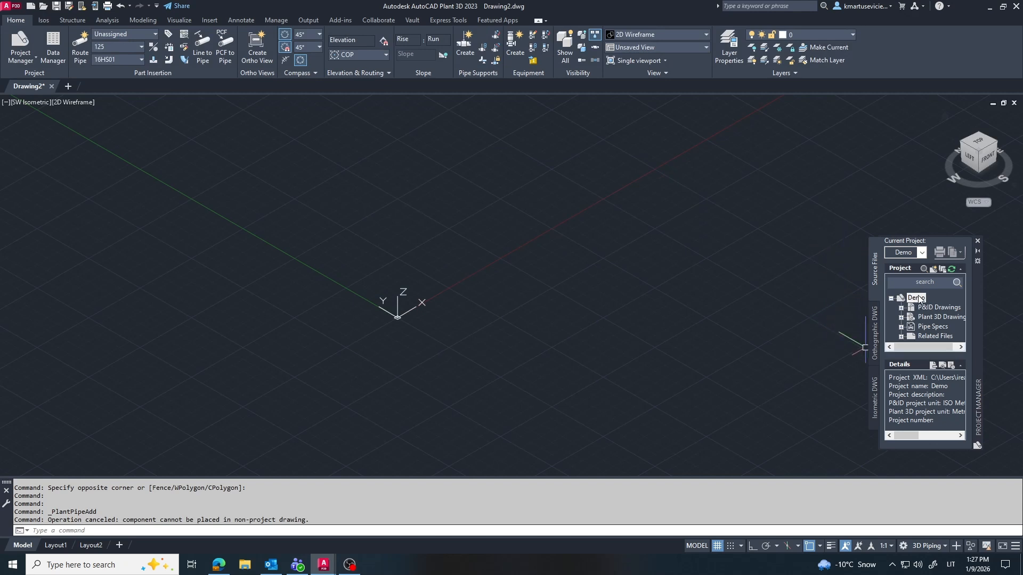
Step: Create a new drawing named start under the Demo project's Plant 3D Drawings
left_click(900, 316)
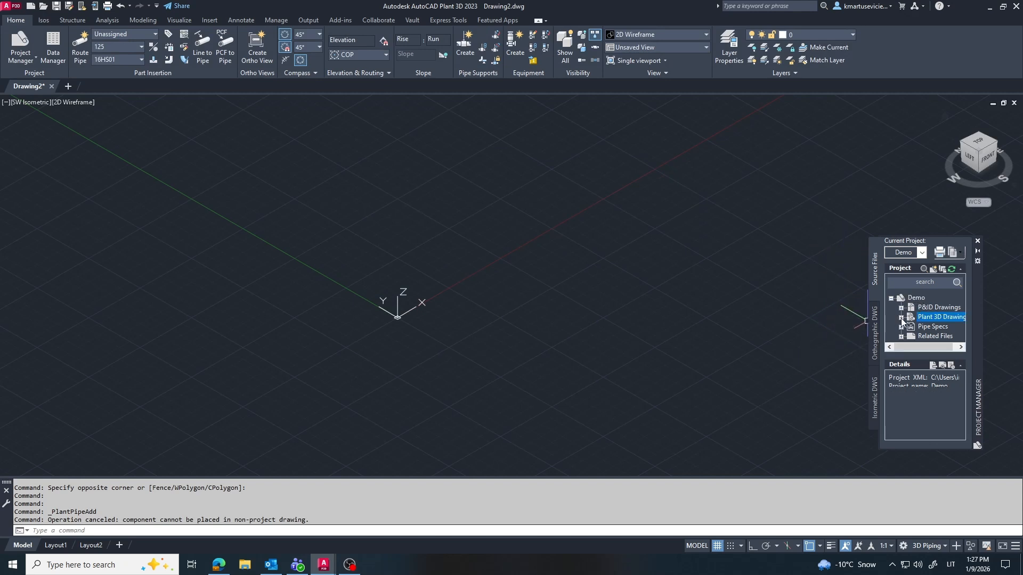
left_click(933, 269)
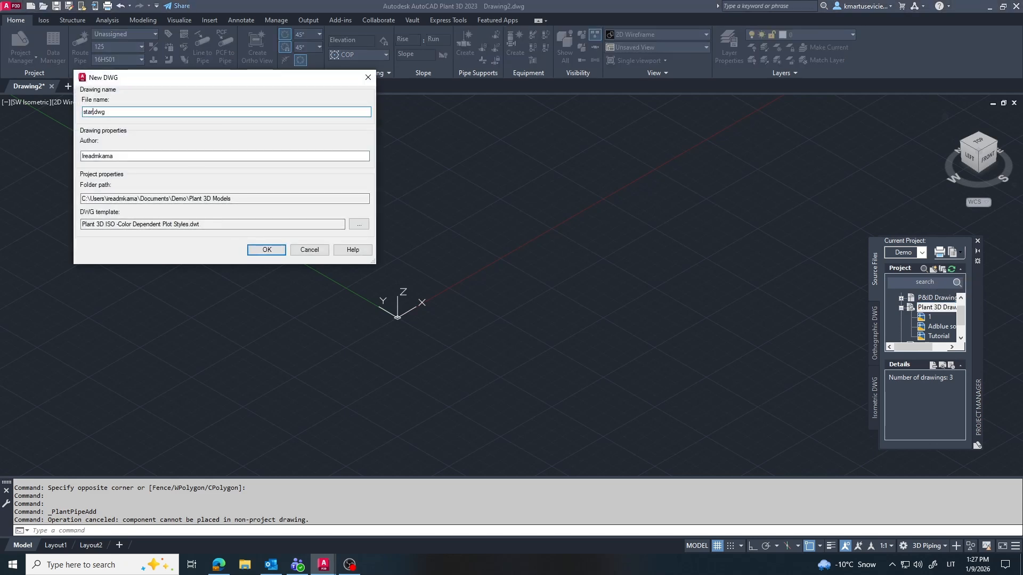
key("Return")
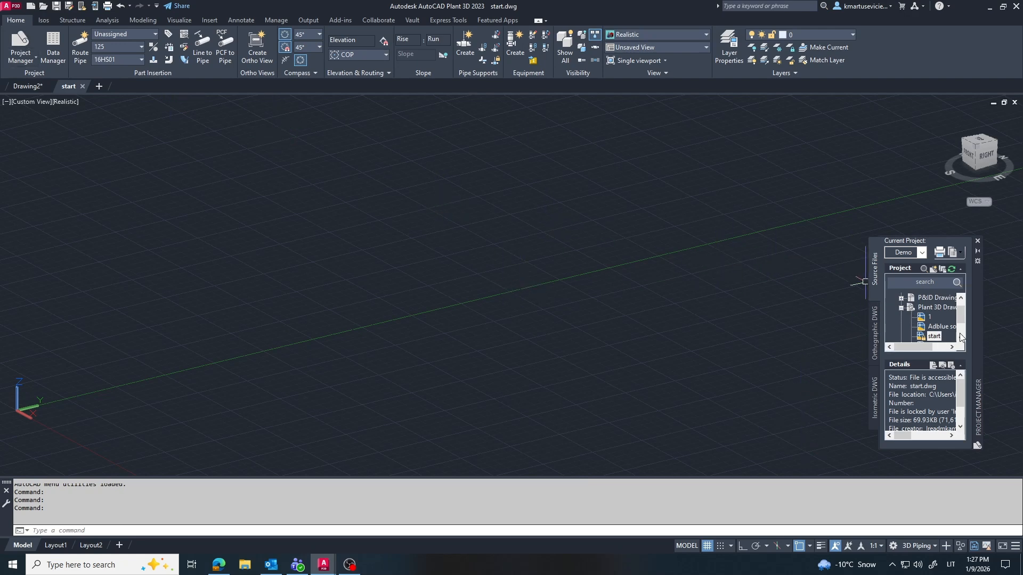
Step: Reposition and enlarge the Project Manager palette, and close Drawing2 without saving it
left_click_drag(974, 320, 992, 270)
left_click_drag(897, 399, 876, 464)
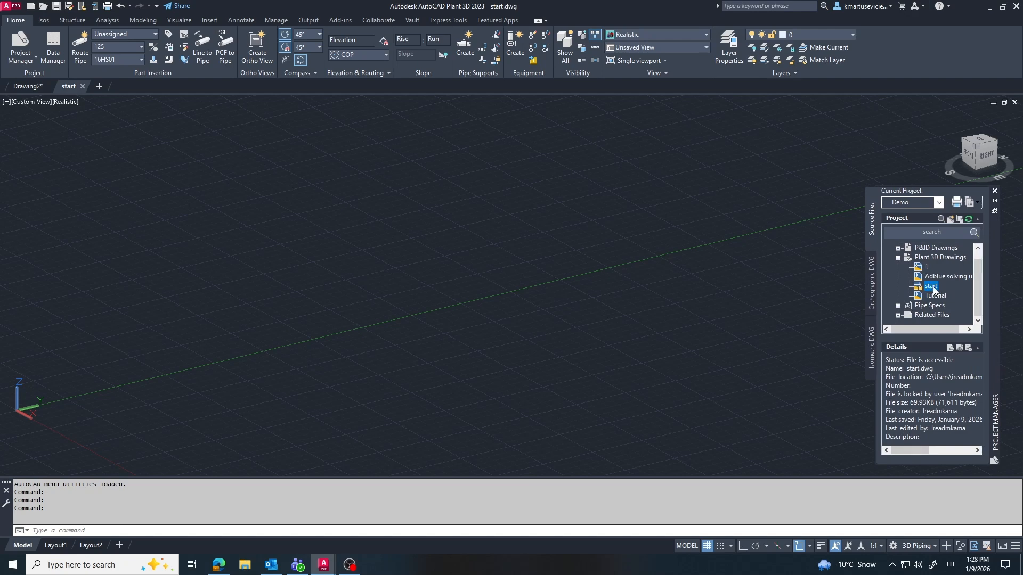
left_click(50, 87)
left_click(514, 305)
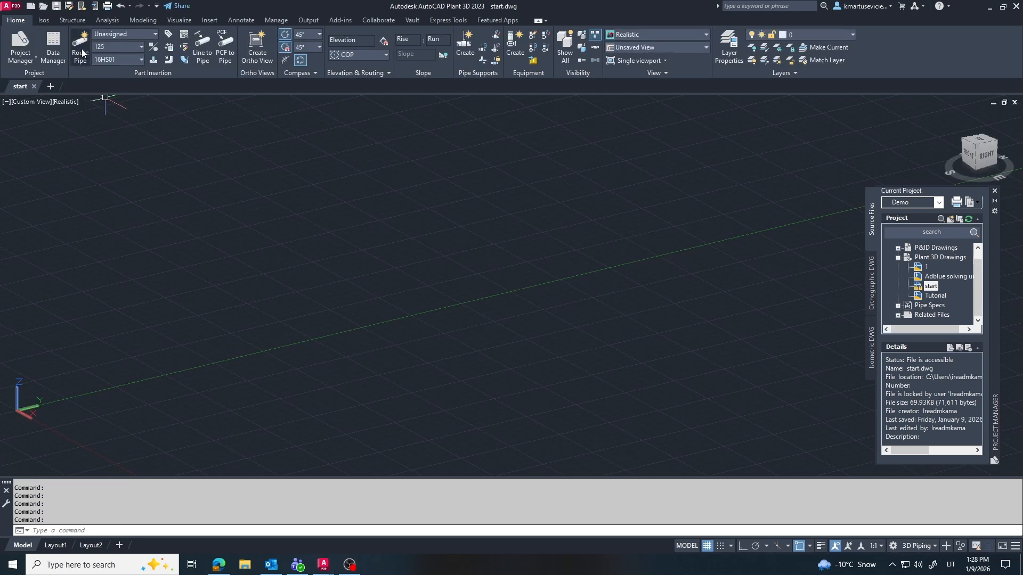
Step: Route a single straight size 125 pipe with spec 16HS01 in the start drawing
left_click(80, 48)
left_click(496, 282)
left_click(699, 391)
key("Escape")
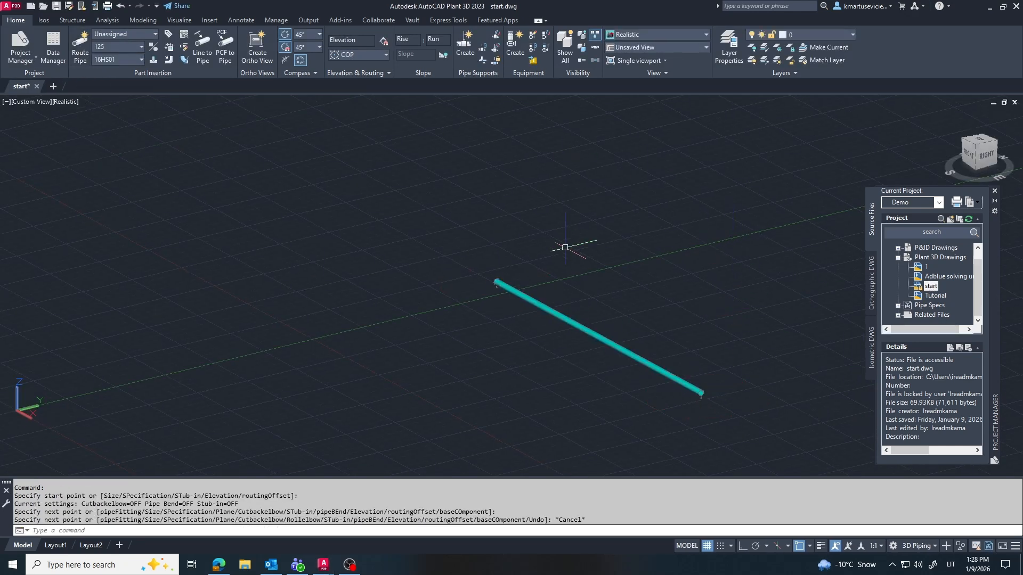
key("Escape")
Step: Check the drawing units of the start drawing and close the settings unchanged
type("un")
key("Return")
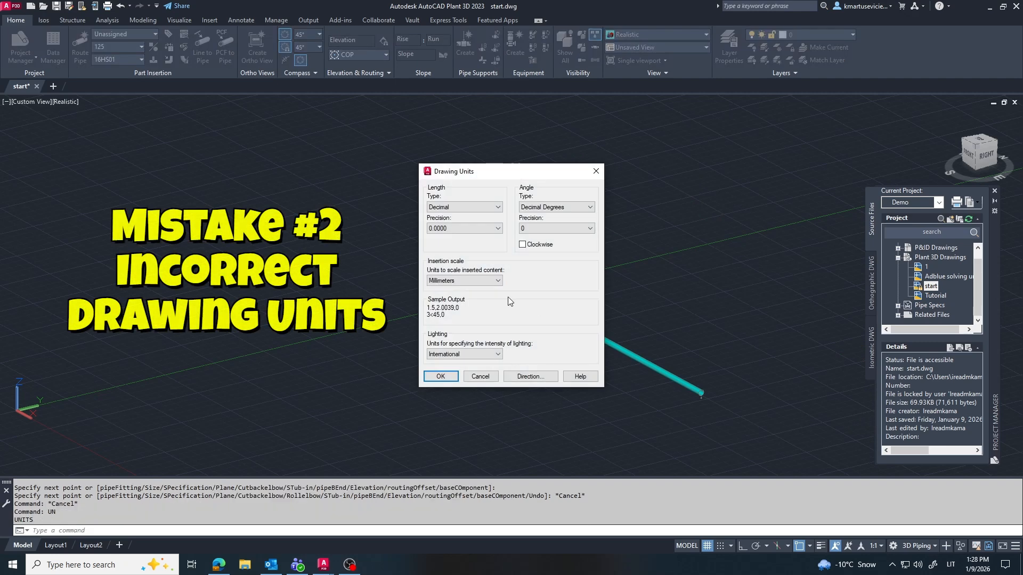
left_click(596, 171)
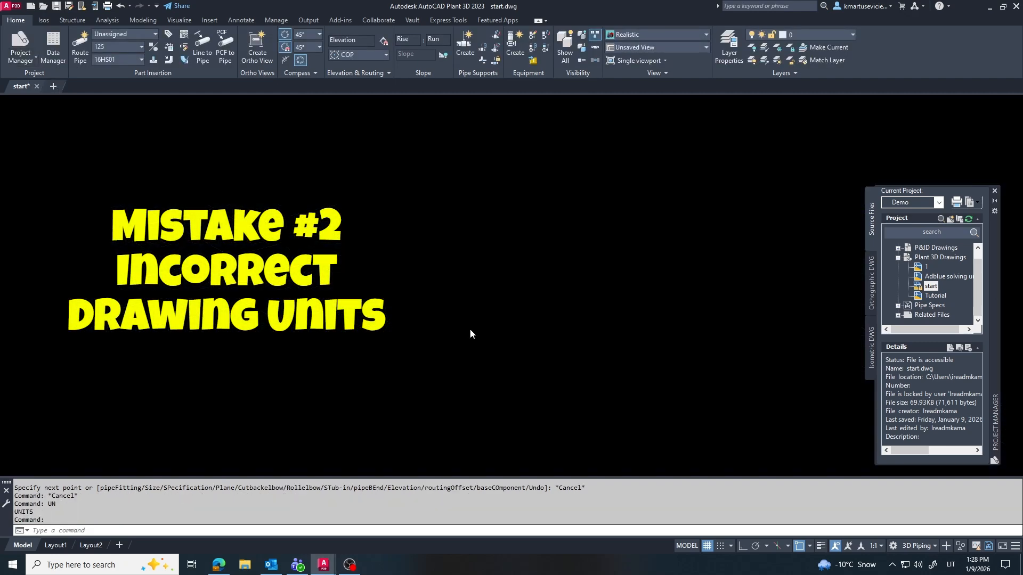
Step: Set the units for scaling inserted content to Millimeters in the new blank Drawing4
key("Return")
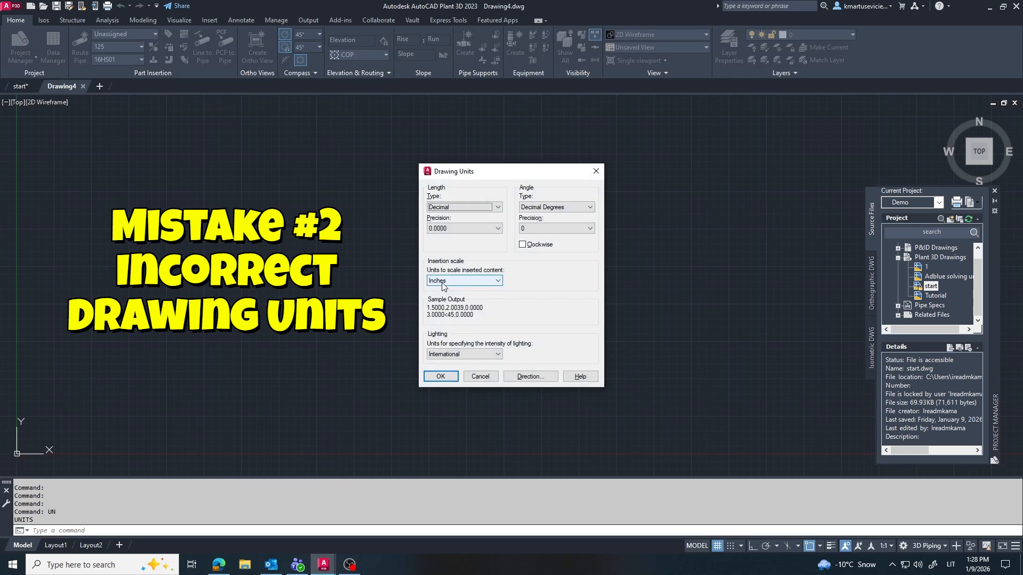
left_click(464, 280)
left_click(441, 325)
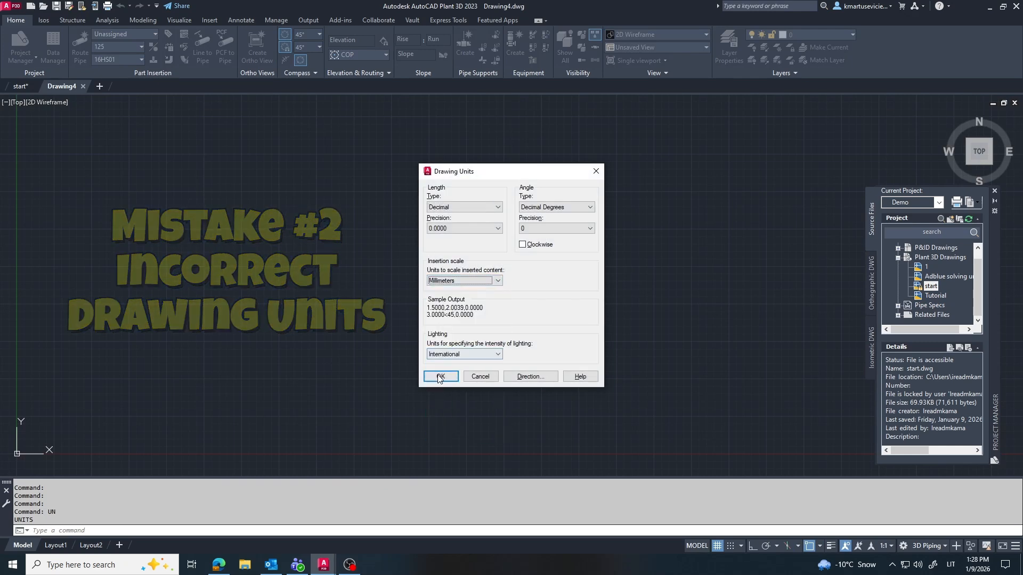
left_click(442, 376)
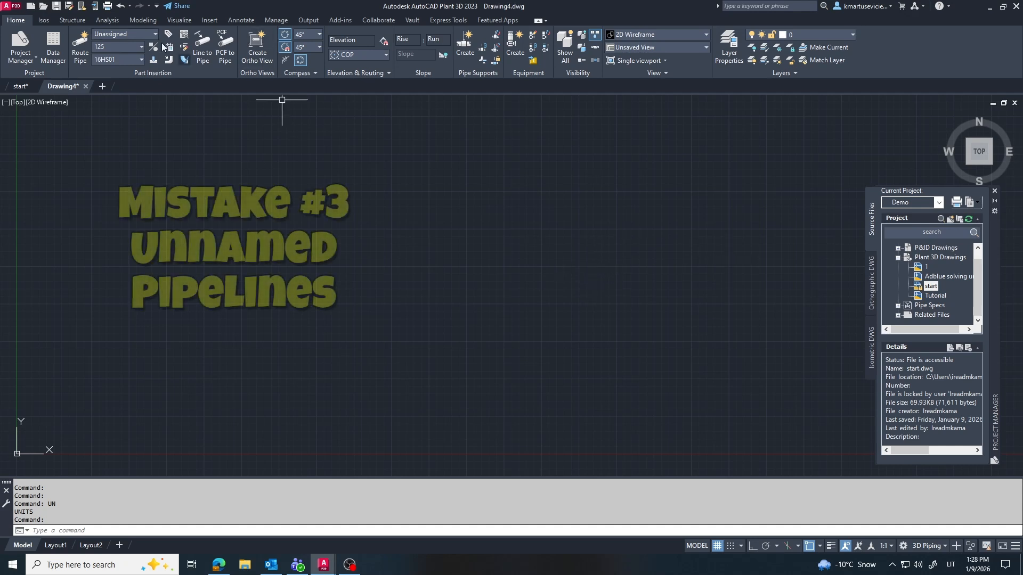
Step: Return to the start drawing and assign the straight pipe a new line number tag with number 1
left_click(22, 86)
left_click(599, 339)
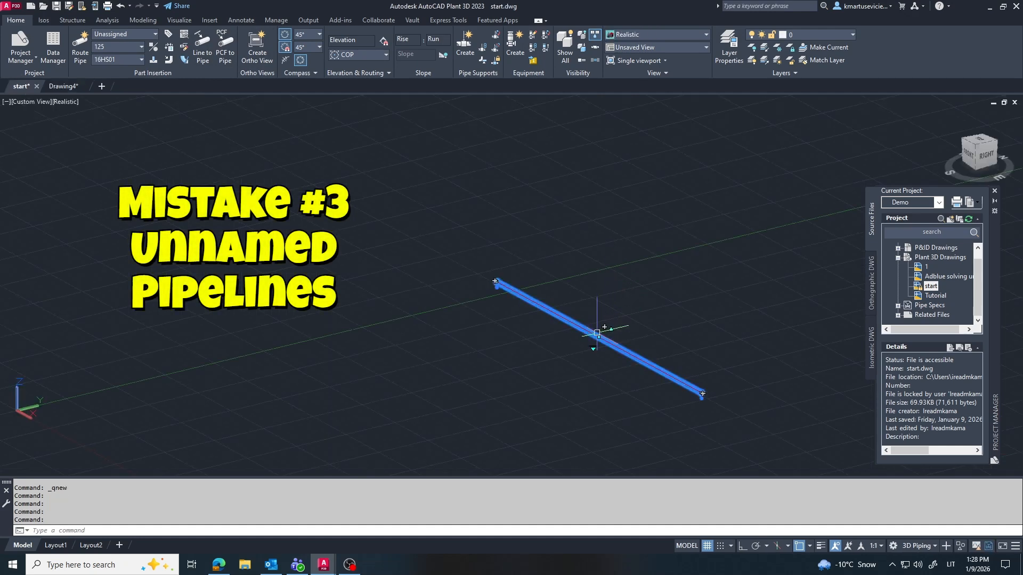
right_click(599, 348)
left_click(616, 533)
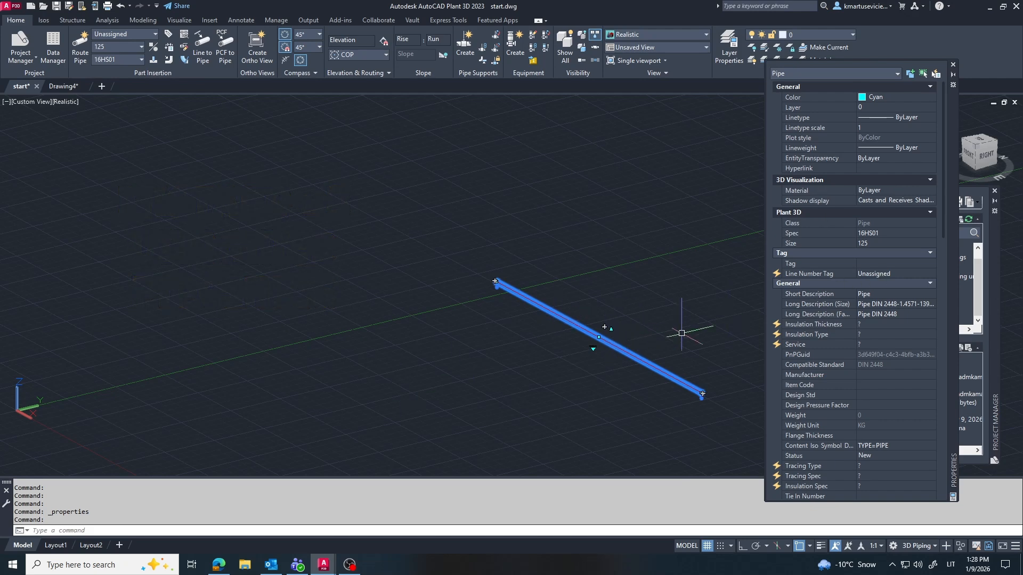
left_click(922, 273)
left_click(932, 273)
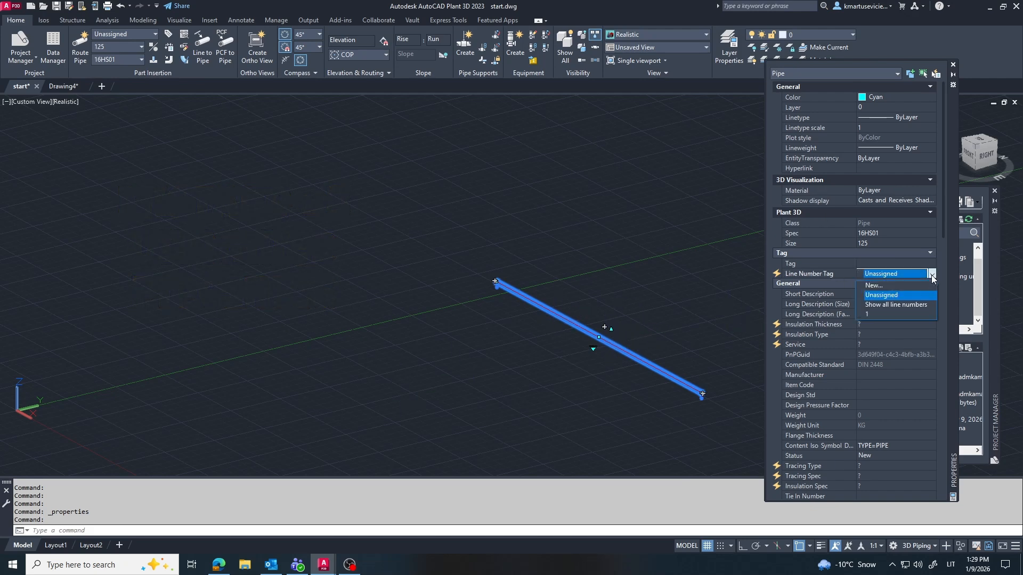
left_click(879, 286)
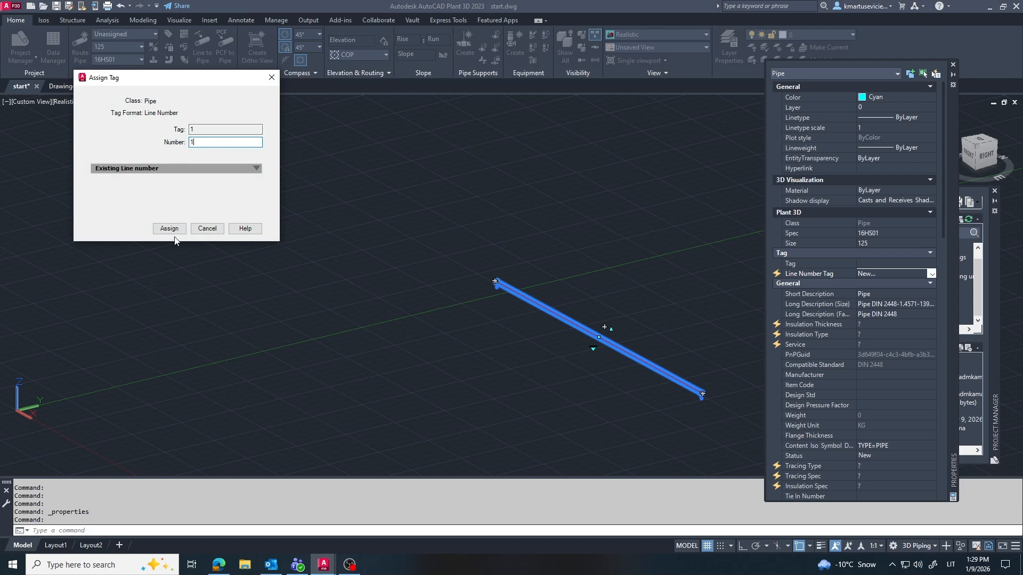
left_click(170, 230)
key("Escape")
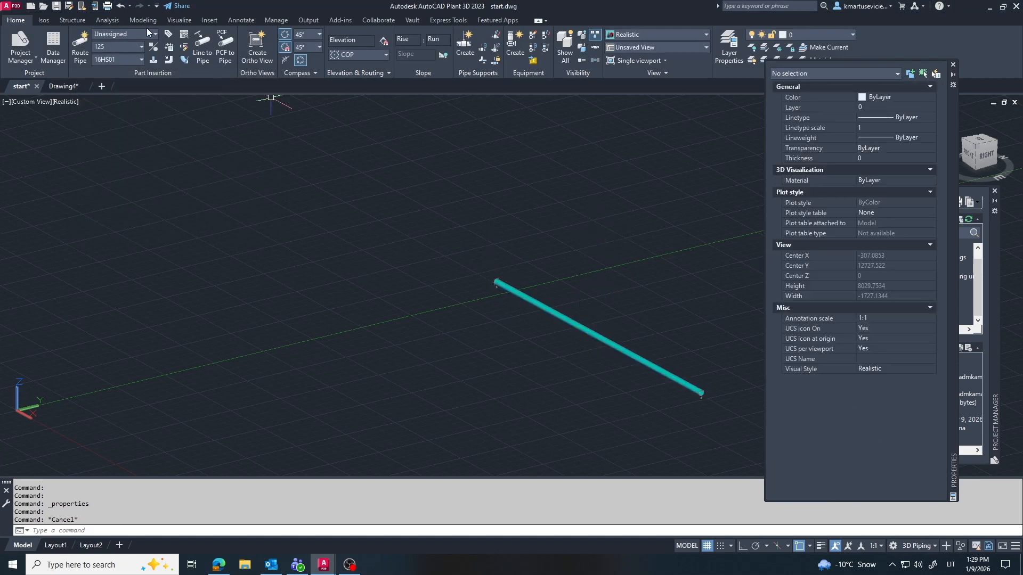
Step: Route a U-shaped size 125 pipe run with three segments beside the straight pipe
left_click(79, 47)
left_click(458, 303)
left_click(580, 369)
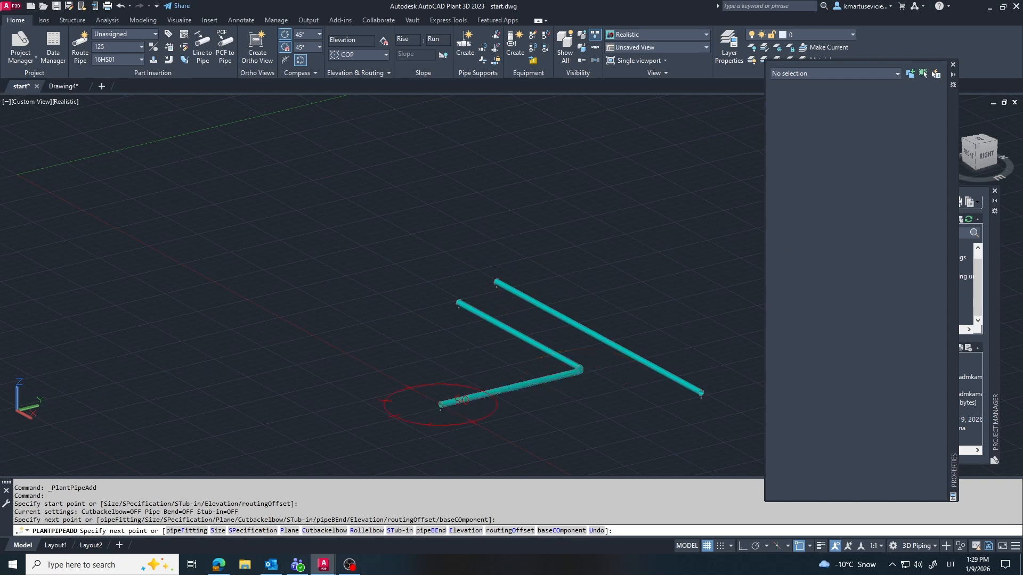
left_click(440, 404)
left_click(306, 332)
key("Escape")
Step: Select the whole connected U-shaped run and assign it a new line number tag with number 2
left_click(510, 393)
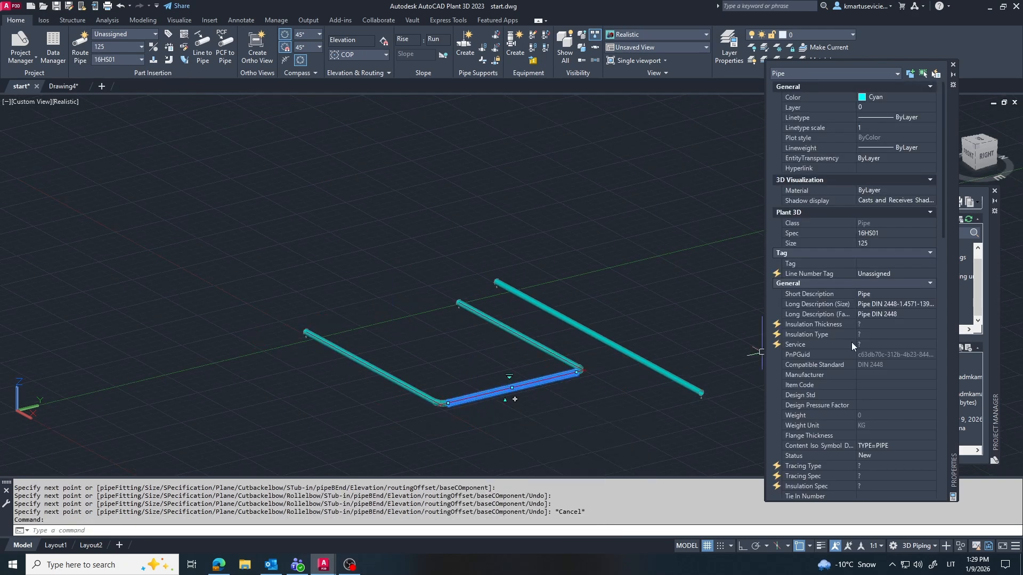
right_click(468, 398)
left_click(642, 93)
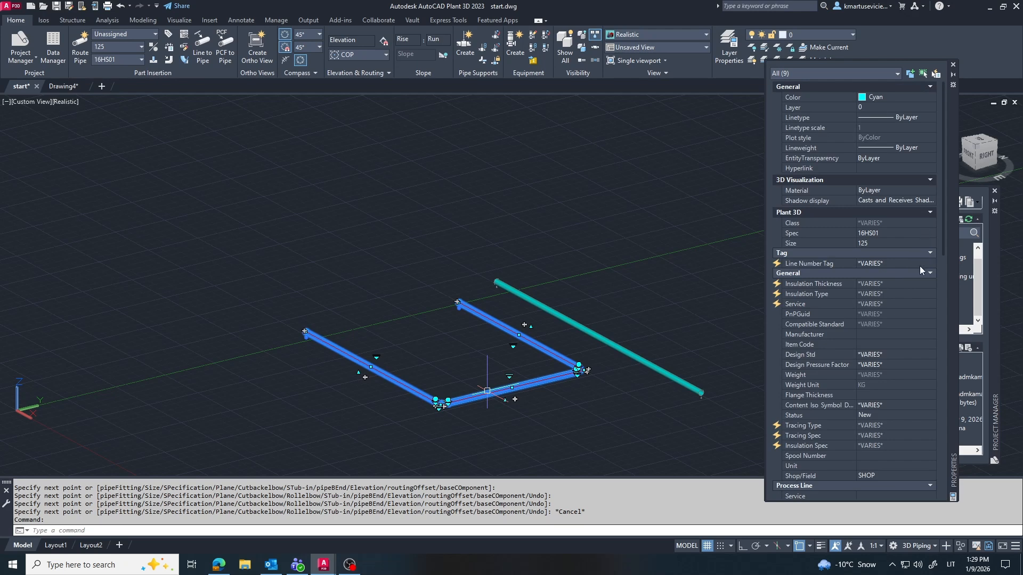
left_click(931, 264)
left_click(874, 275)
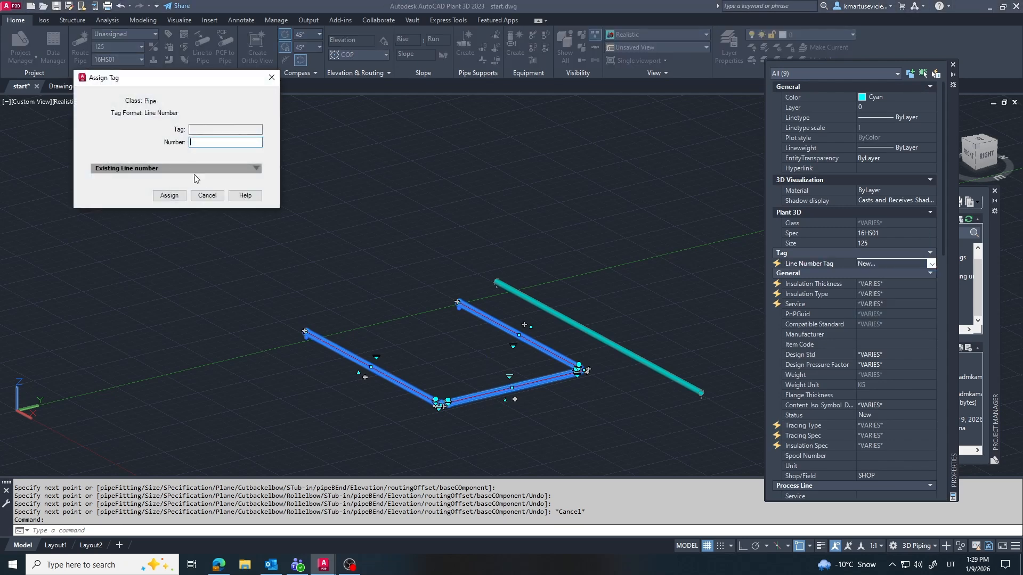
left_click(169, 196)
key("Escape")
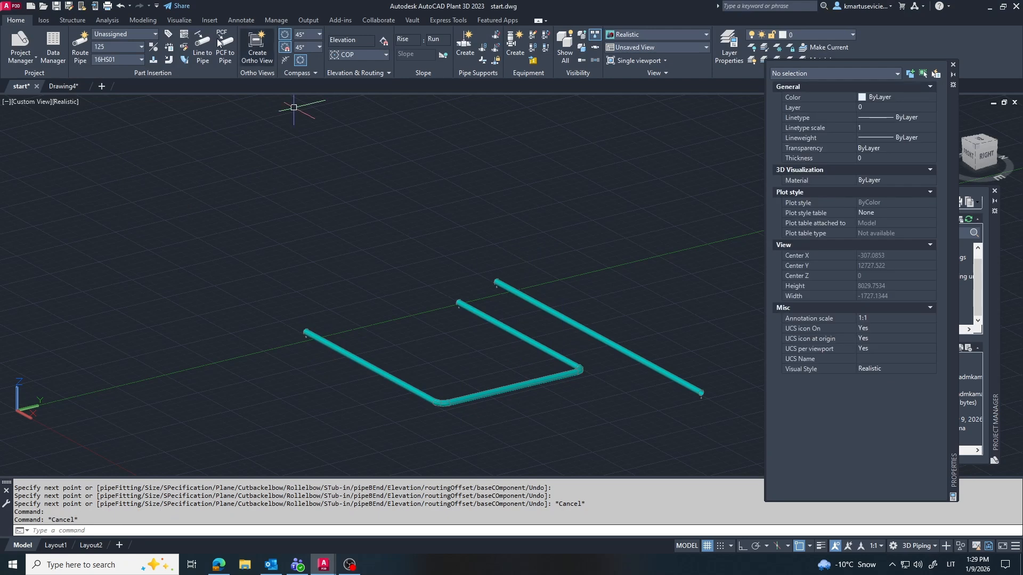
Step: Route a connecting pipe from the nearest leg of the U-shaped run to the straight pipe
left_click(80, 45)
left_click(527, 334)
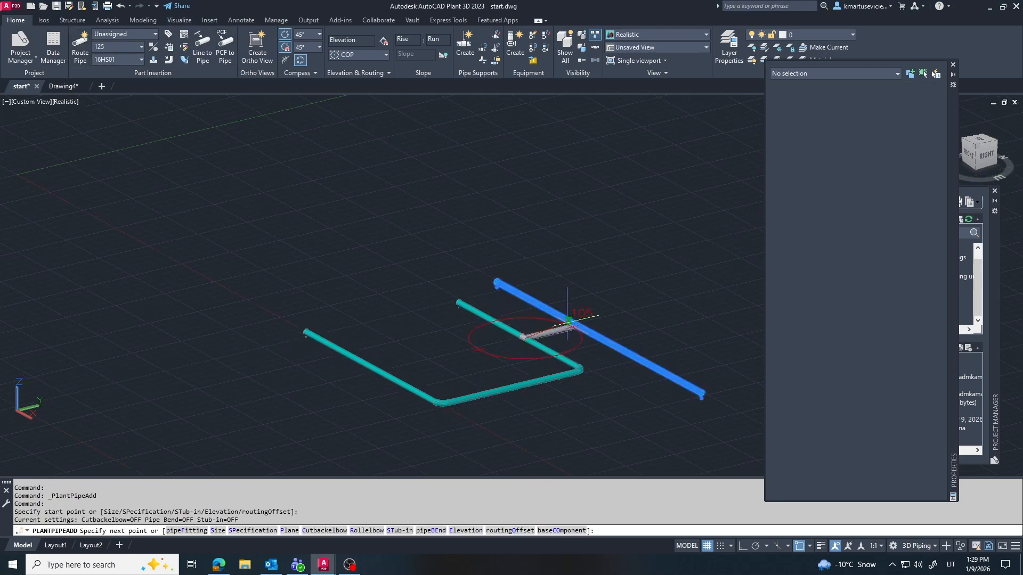
left_click(577, 326)
Step: Assign the connecting branch pipe a new line number tag with number 3
scroll(561, 326, "up", 6)
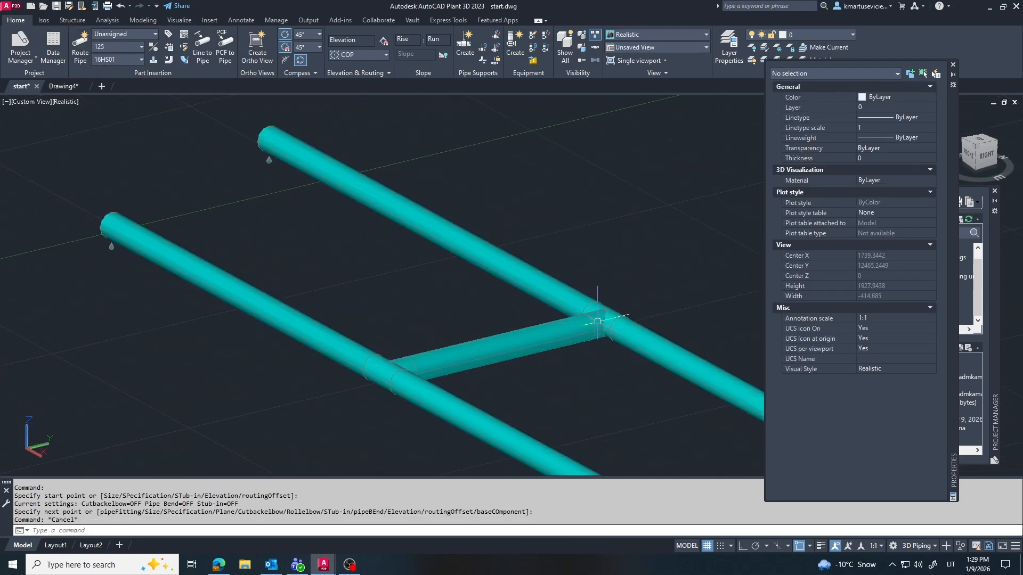
left_click(874, 273)
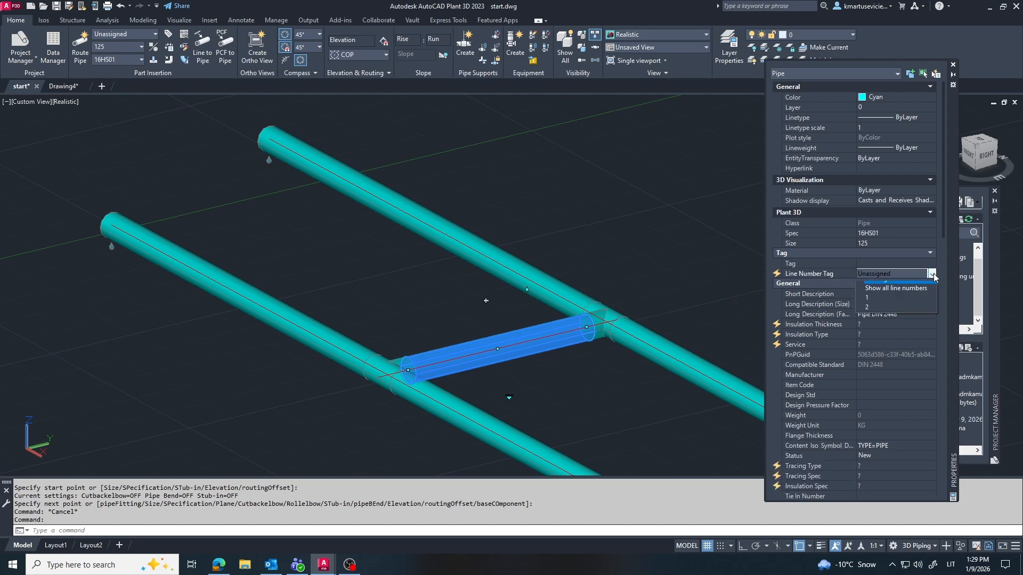
left_click(871, 285)
type("3")
key("Return")
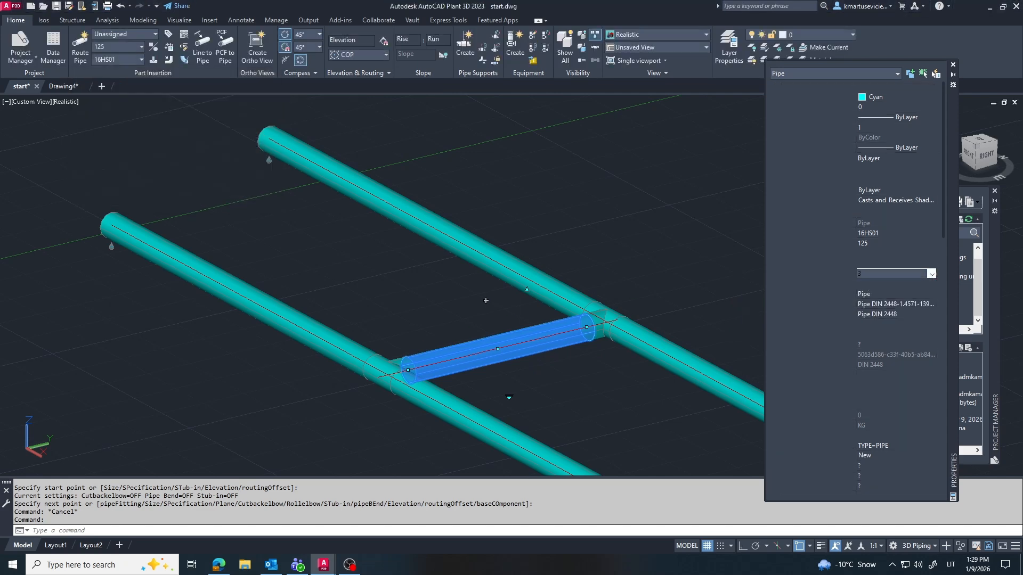
key("Escape")
Step: Examine the properties of the connecting pipe, its tee fittings and the neighbouring pipe
scroll(377, 239, "down", 3)
left_click(488, 272)
key("Escape")
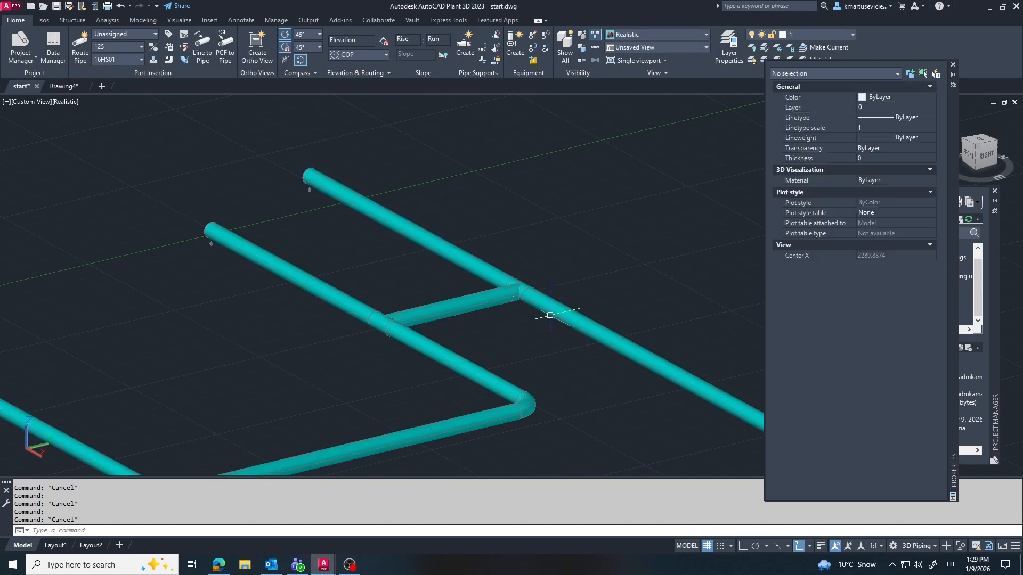
left_click(523, 287)
key("Escape")
left_click(385, 321)
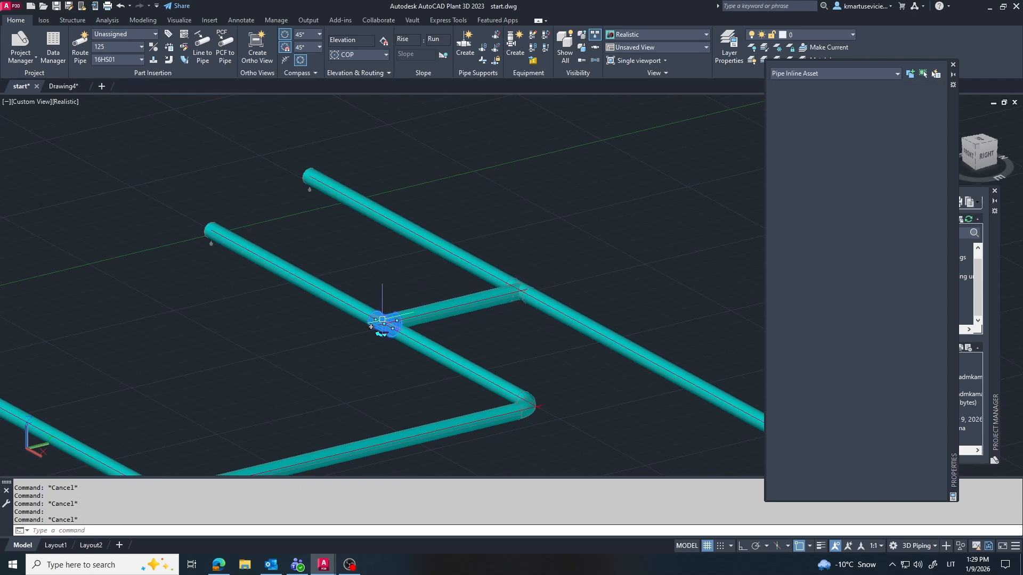
key("Escape")
left_click(451, 302)
key("Escape")
scroll(532, 225, "down", 3)
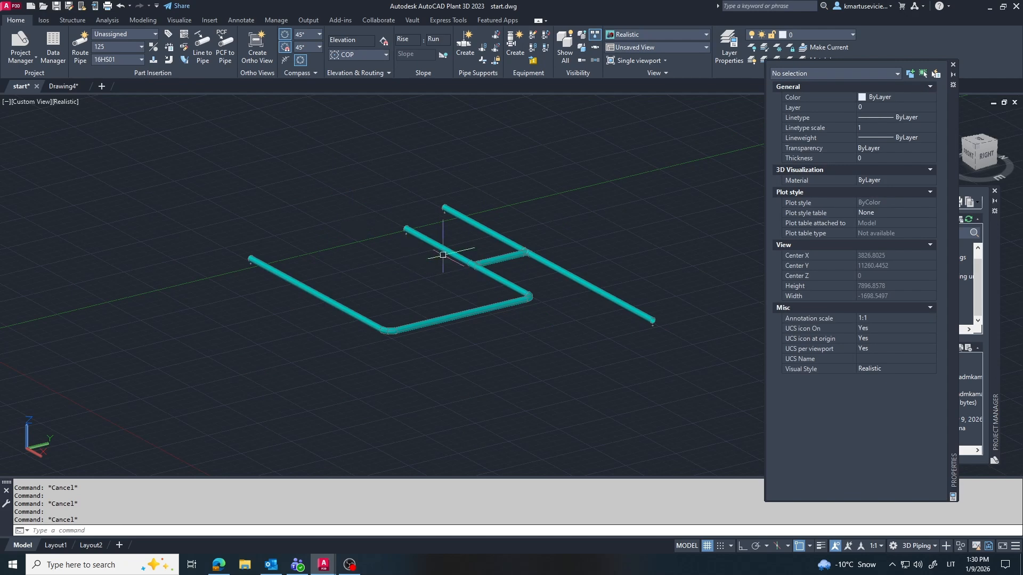
Step: Create a quick iso of all the pipelines by selecting every component in the model
left_click(44, 20)
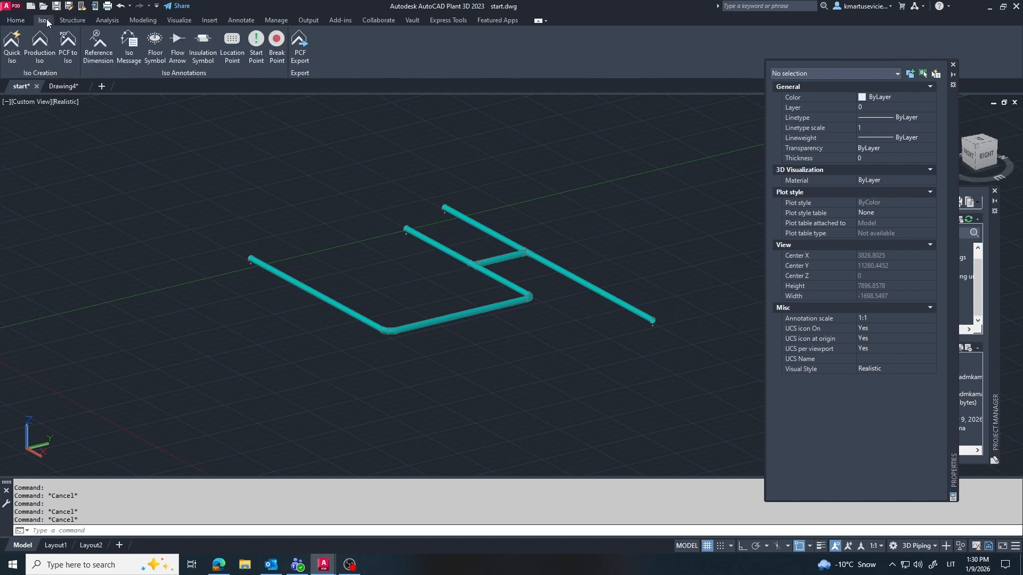
left_click(12, 45)
left_click(691, 417)
left_click(174, 150)
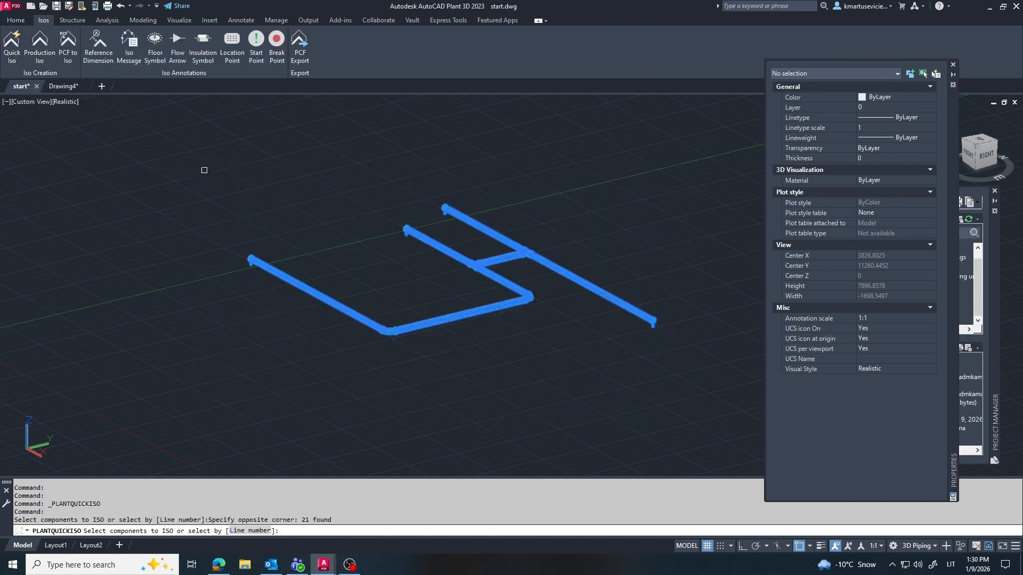
key("Return")
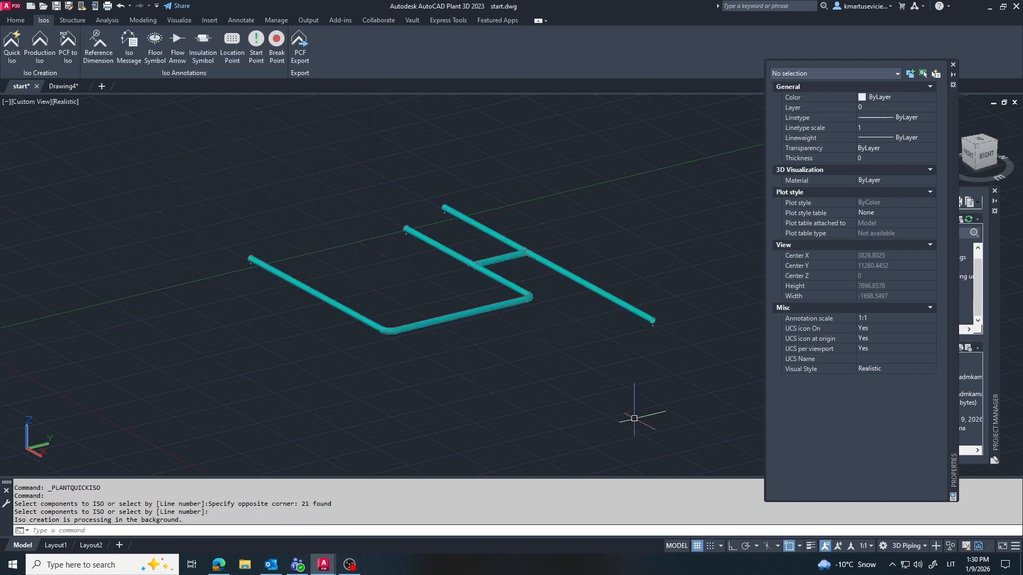
mouse_move(988, 547)
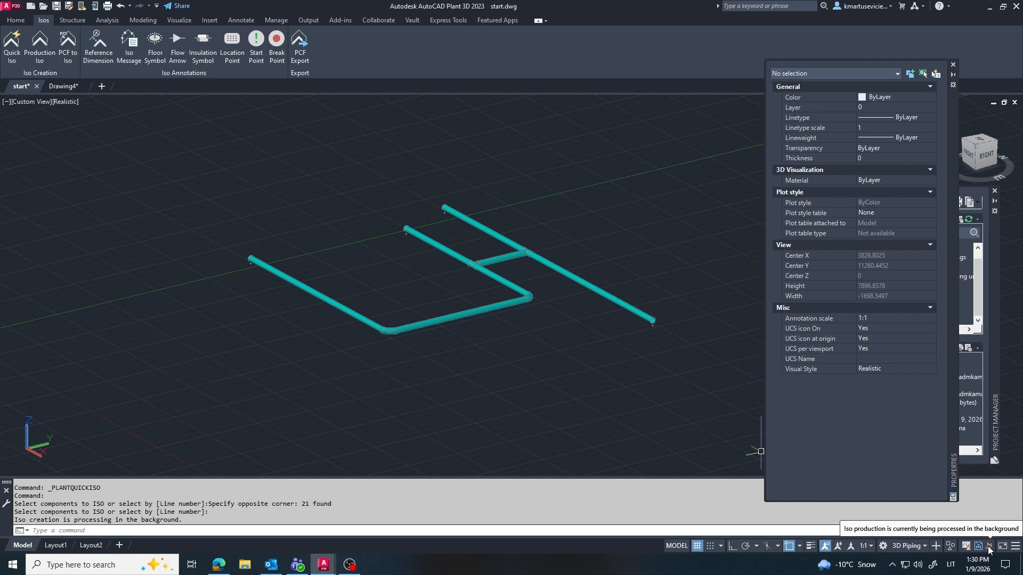
Step: Create production isos for line numbers 1, 2 and 3 using the Final_A2 iso style
left_click(40, 45)
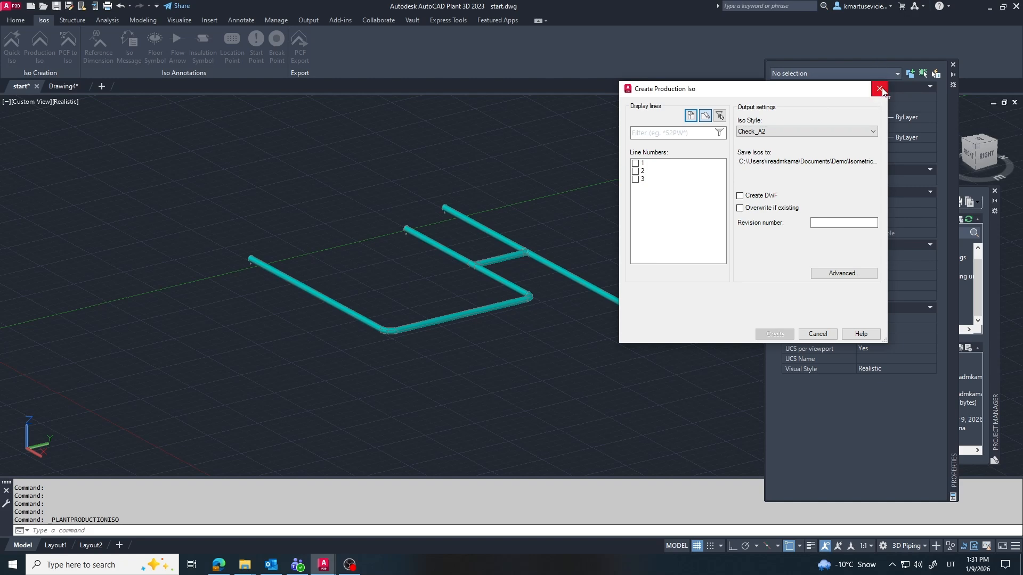
left_click(635, 171)
left_click(635, 164)
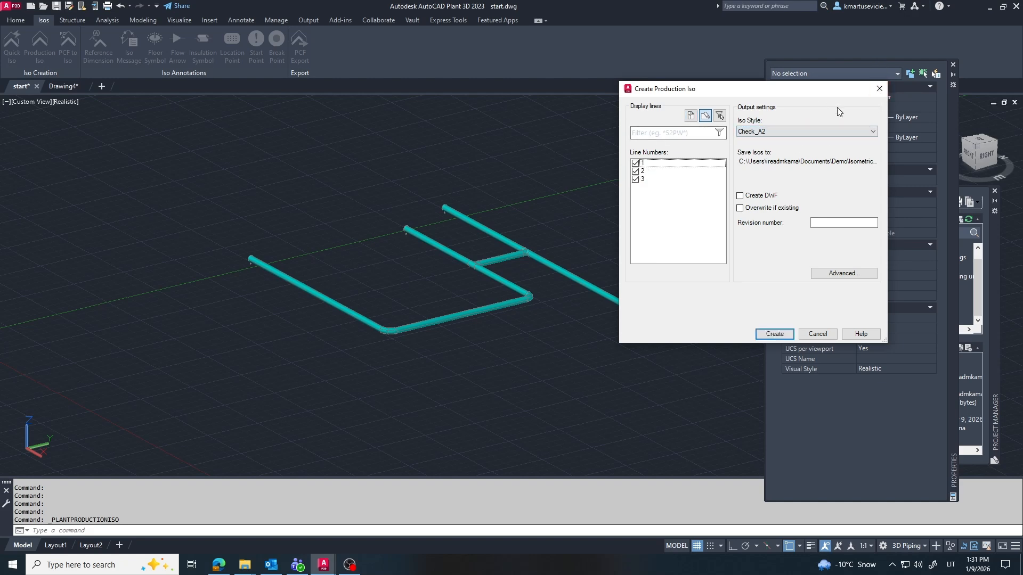
left_click(873, 133)
left_click(761, 163)
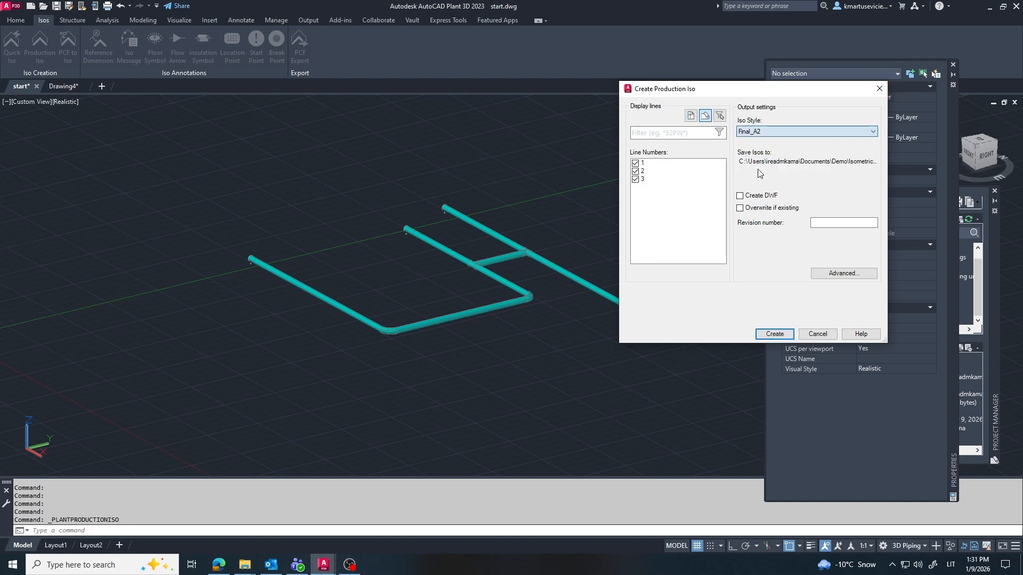
left_click(843, 273)
left_click(229, 241)
left_click(774, 334)
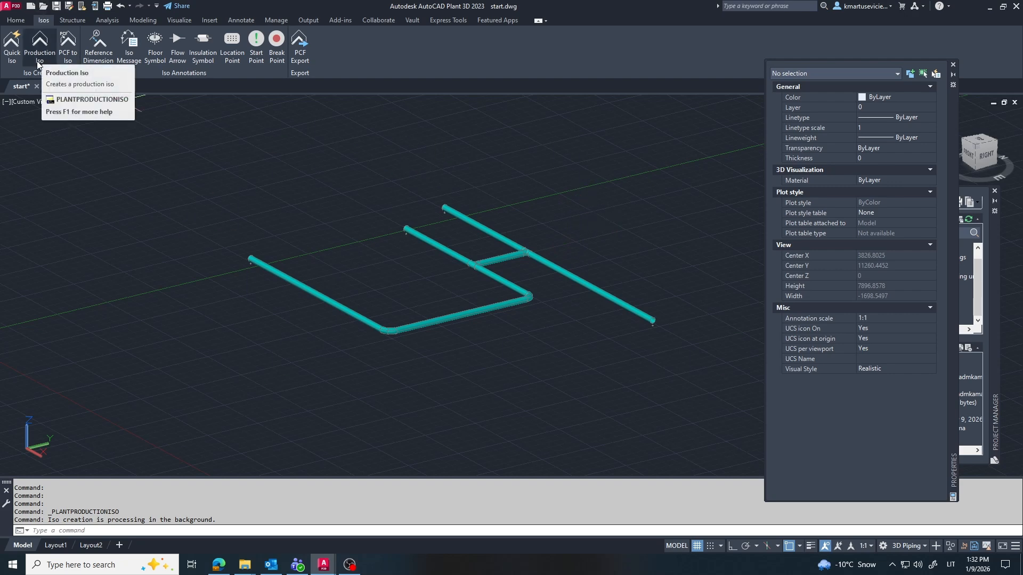
left_click(40, 42)
left_click(880, 87)
Step: Route a size 125 pipe without a line number, running alongside the U-shaped run and turning vertically upward at its end
left_click(16, 20)
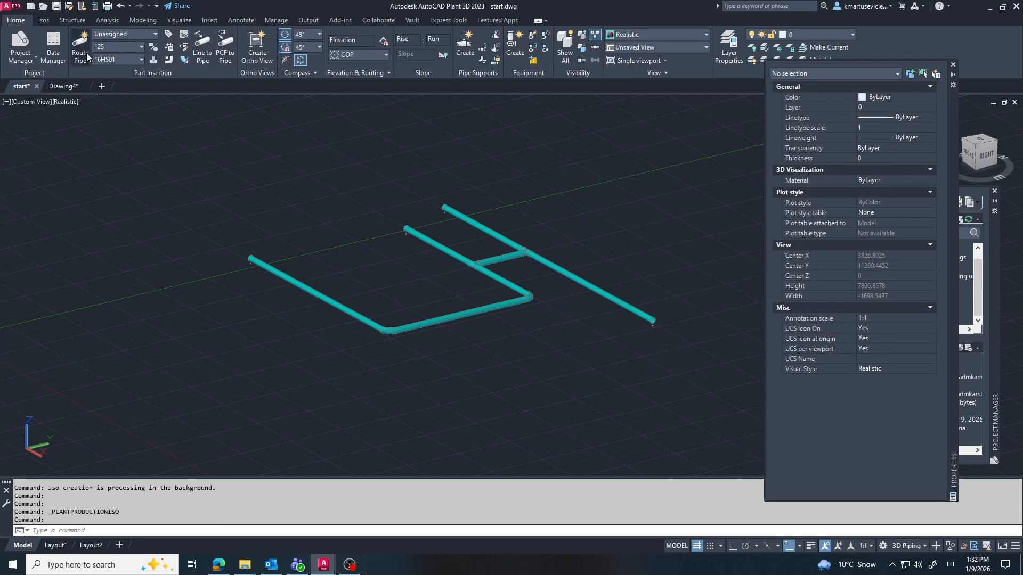
left_click(80, 53)
left_click(214, 282)
left_click(425, 394)
left_click(426, 146)
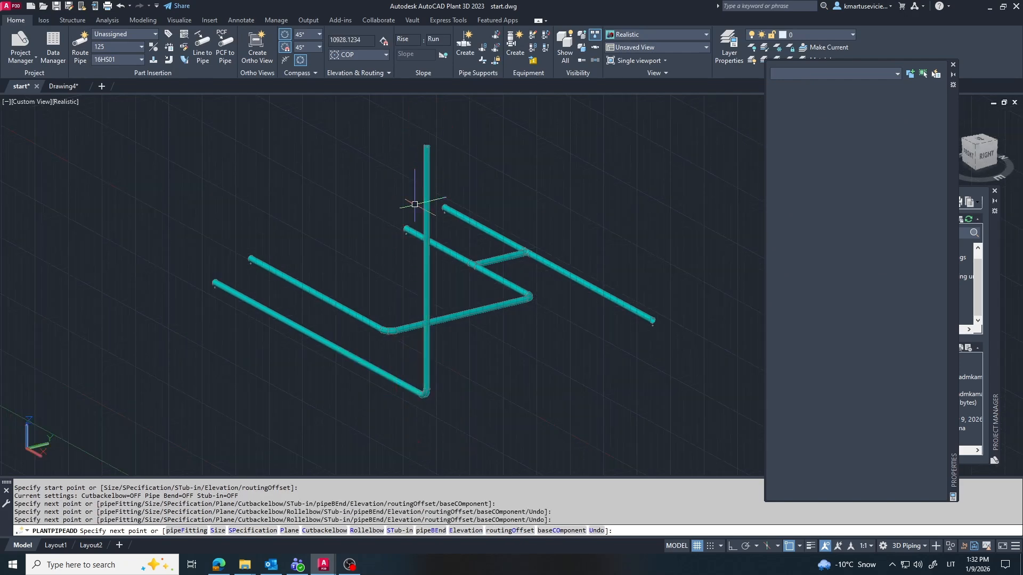
key("Escape")
Step: Check the new vertical pipe's line number tag and whether its line is offered for production isos
left_click(425, 356)
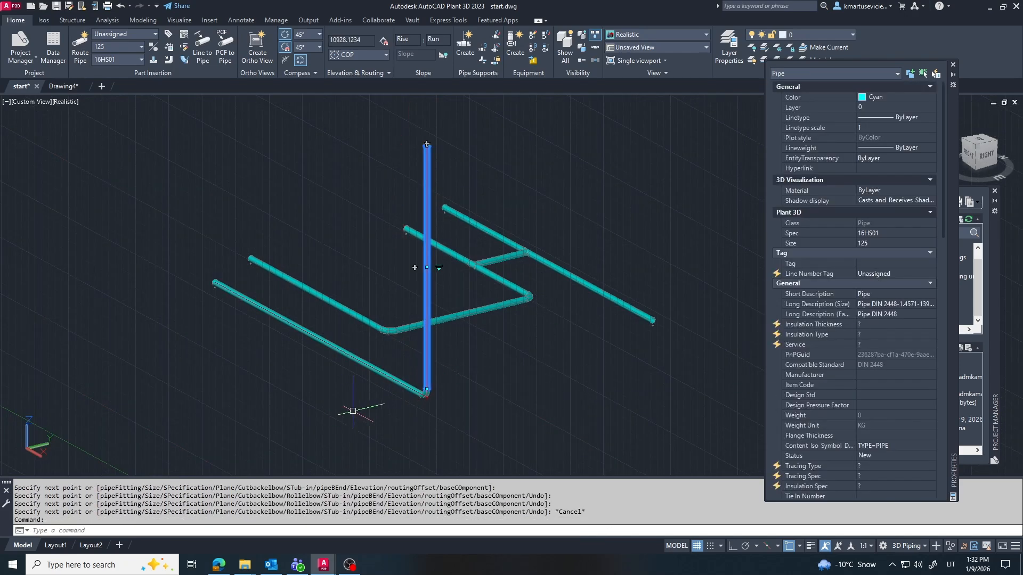
key("Escape")
left_click(43, 20)
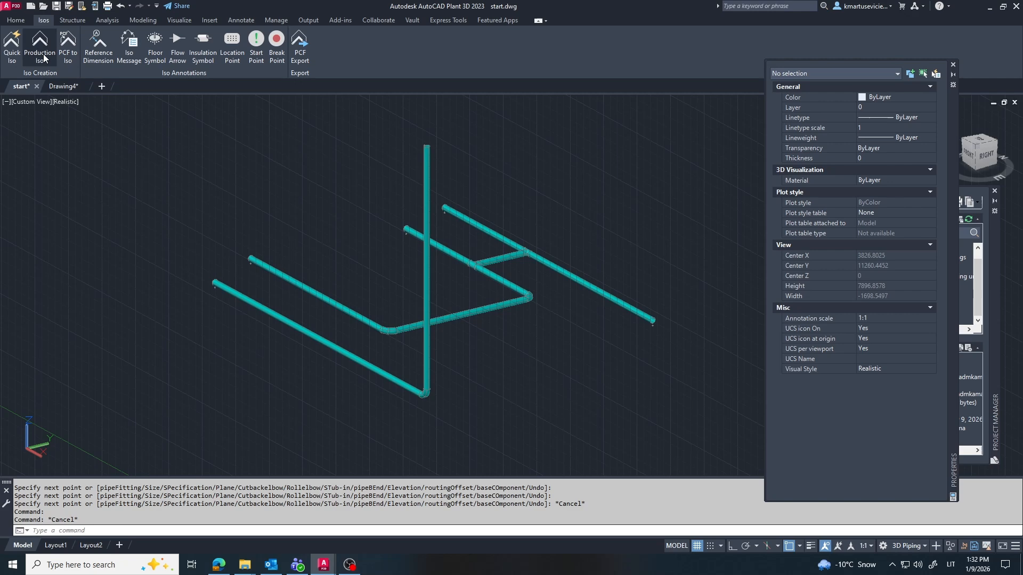
left_click(40, 47)
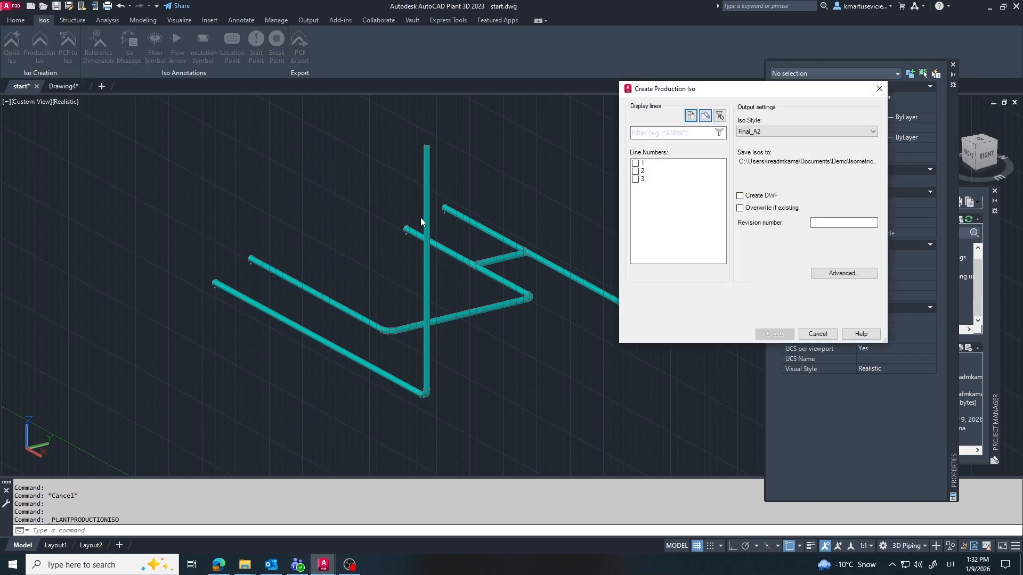
left_click(817, 334)
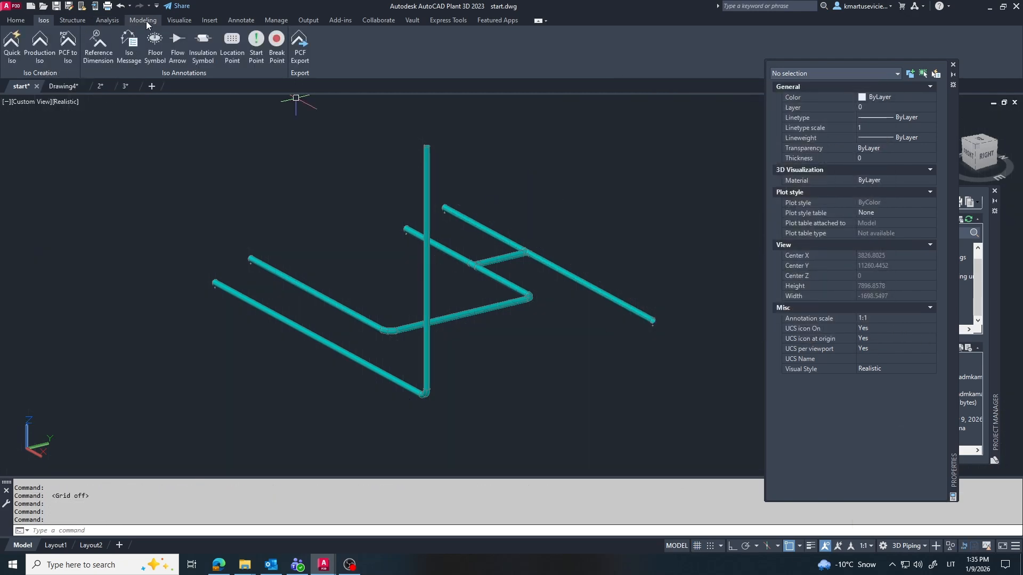
Step: Route a short size 25 pipe outward from the lower end of the vertical pipe, just above the elbow
left_click(143, 20)
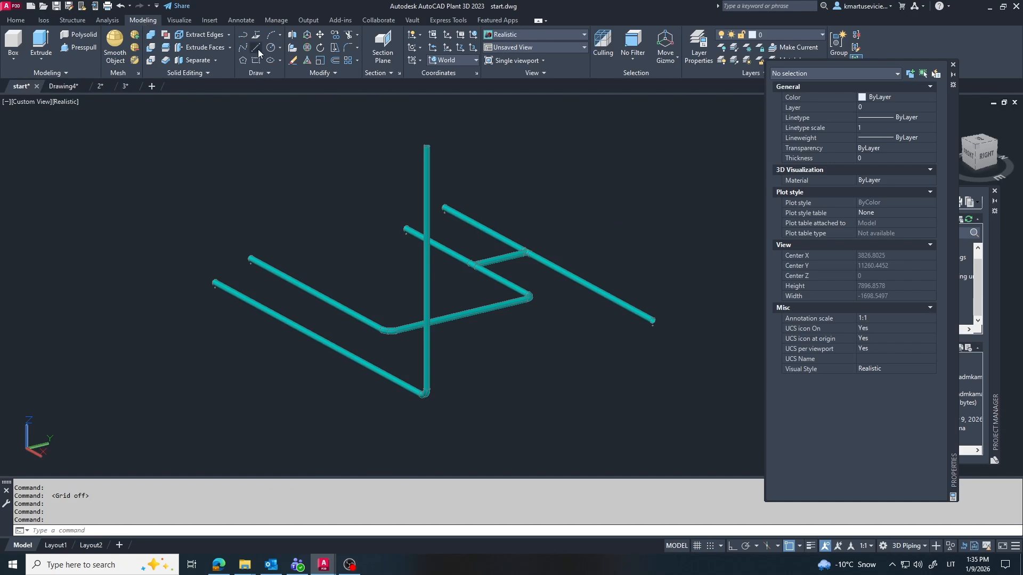
left_click(16, 20)
left_click(141, 47)
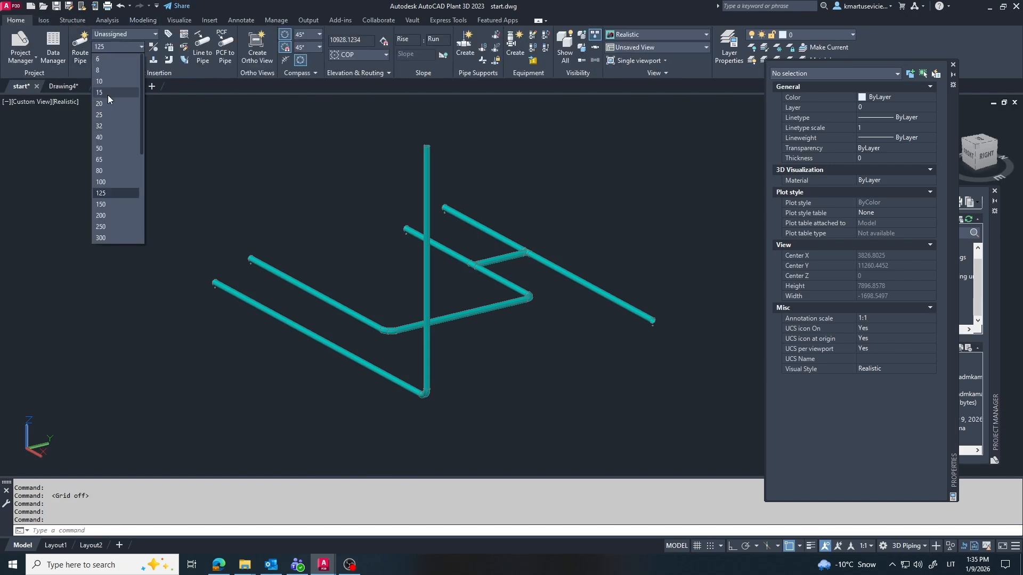
left_click(103, 115)
left_click(80, 51)
scroll(436, 389, "up", 5)
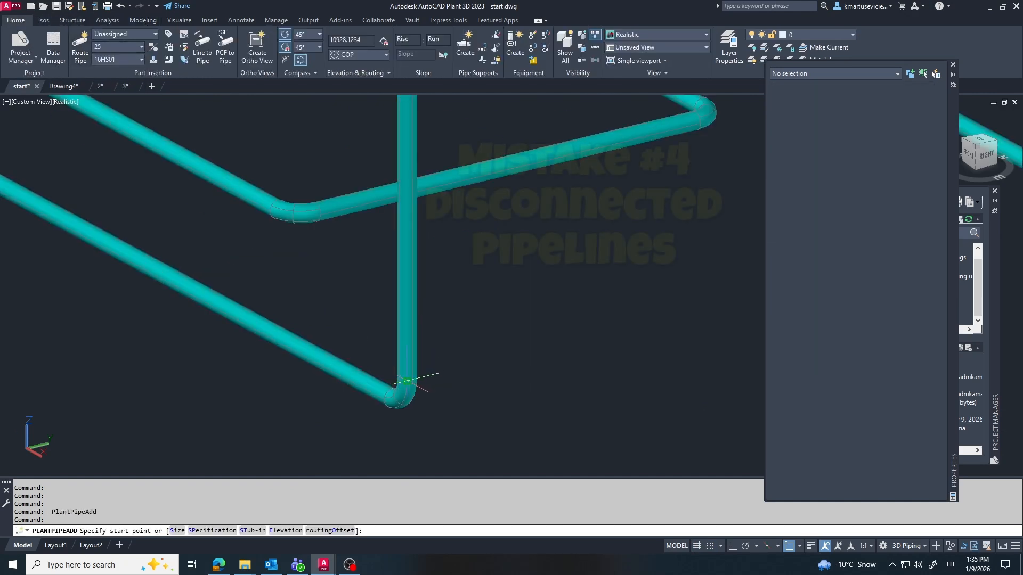
left_click(406, 381)
left_click(458, 409)
key("Escape")
Step: Move the short size 25 pipe upward along the vertical pipe with ortho mode on
scroll(462, 409, "up", 4)
left_click(406, 384)
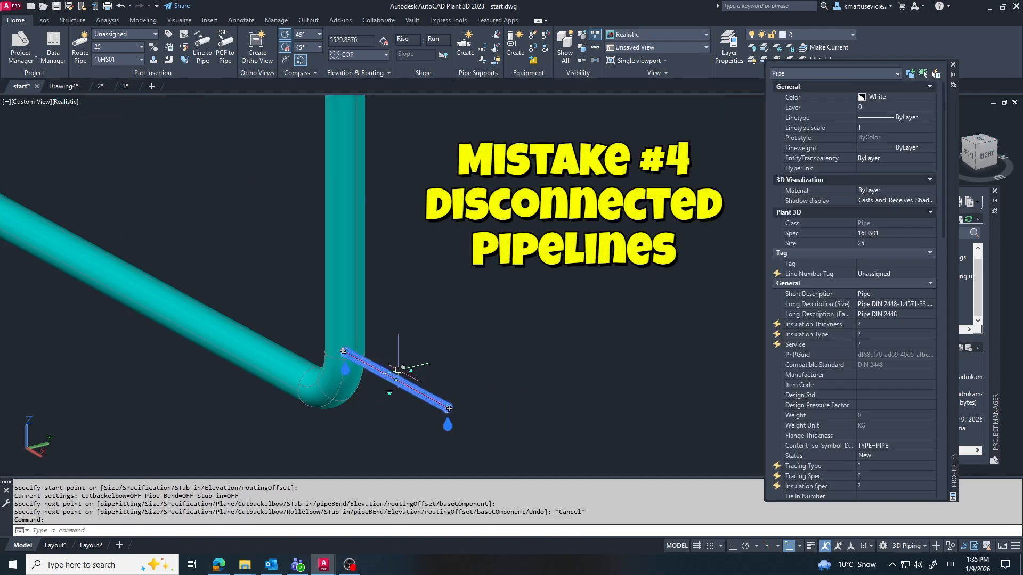
left_click(395, 380)
key("F8")
left_click(363, 258)
key("Escape")
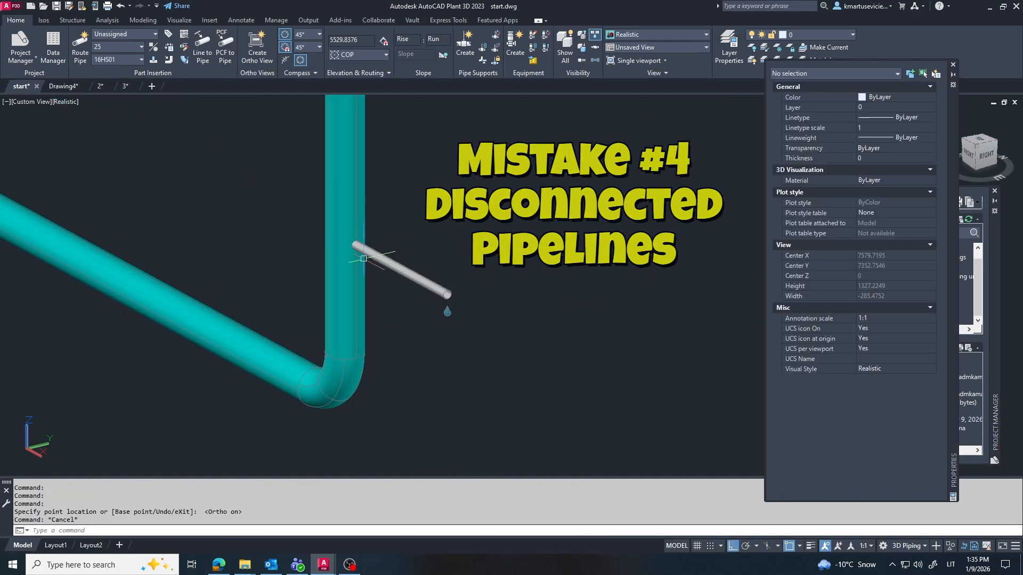
Step: Assign line number tag 2 to the short size 25 pipe
left_click(362, 258)
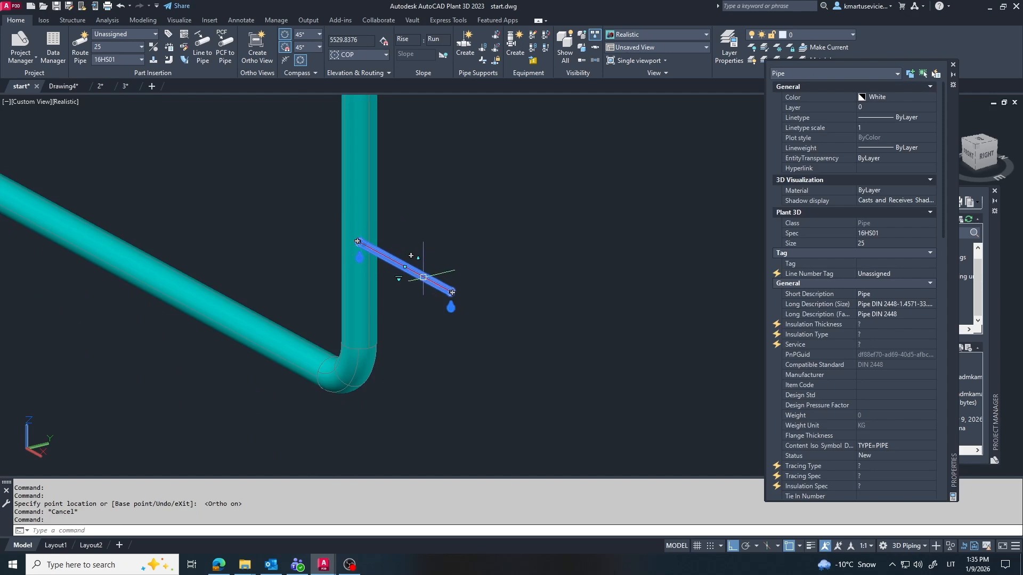
right_click(439, 301)
left_click(476, 533)
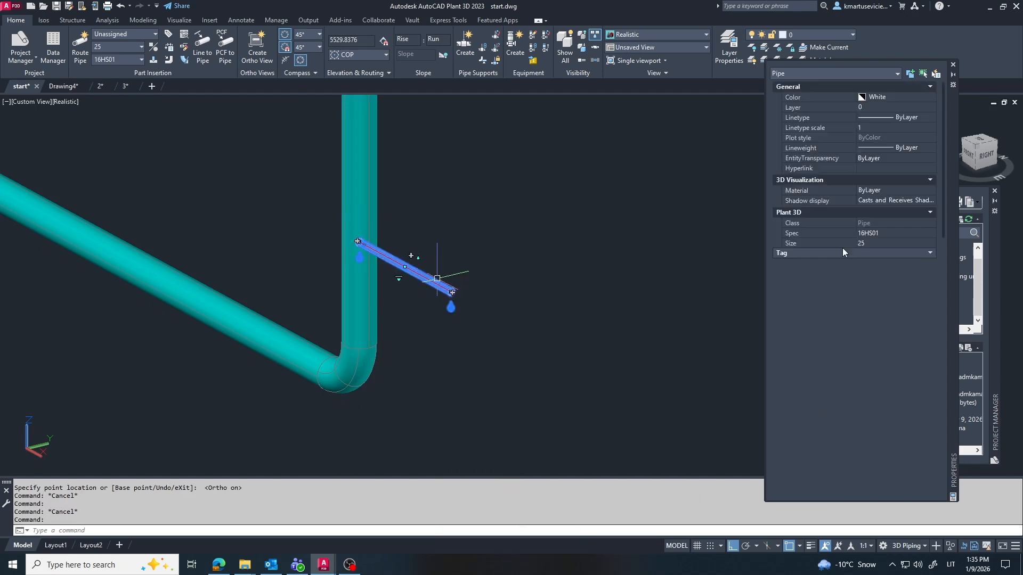
left_click(916, 275)
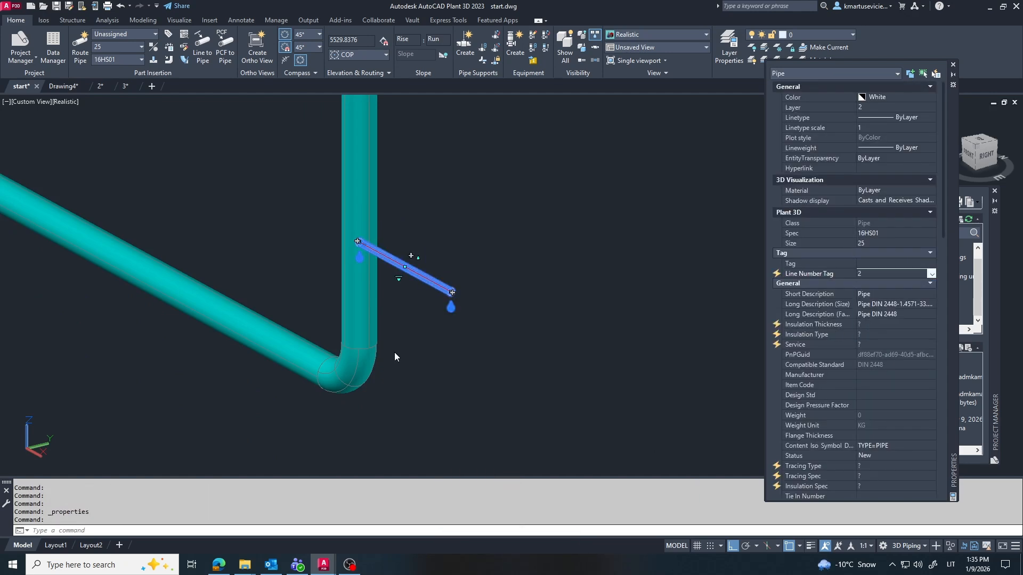
key("Escape")
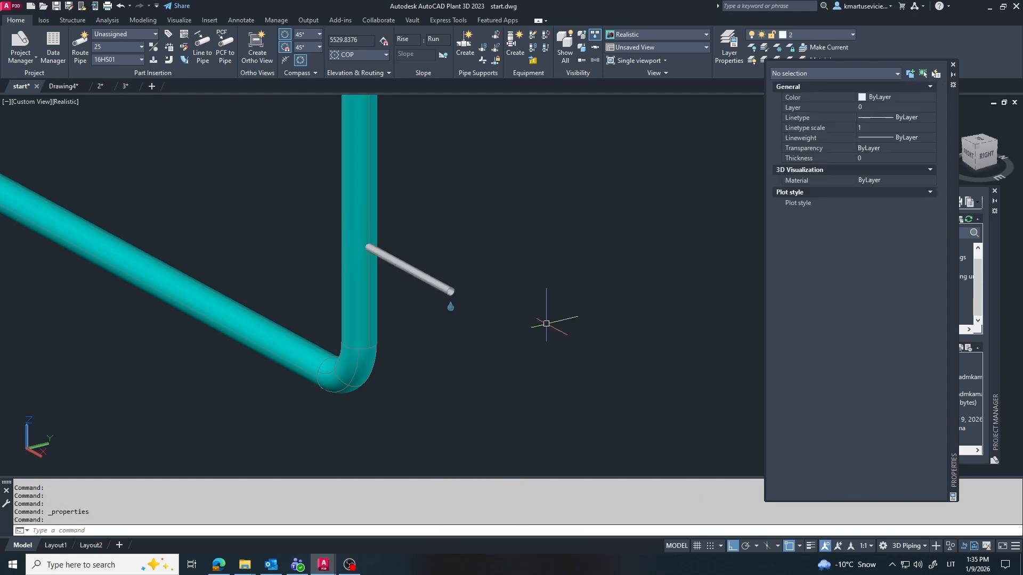
Step: Select the short pipe together with the vertical pipe, elbow and long horizontal pipe, and assign them all line number tag 2
scroll(658, 423, "down", 2)
key("Escape")
left_click(508, 397)
left_click(388, 287)
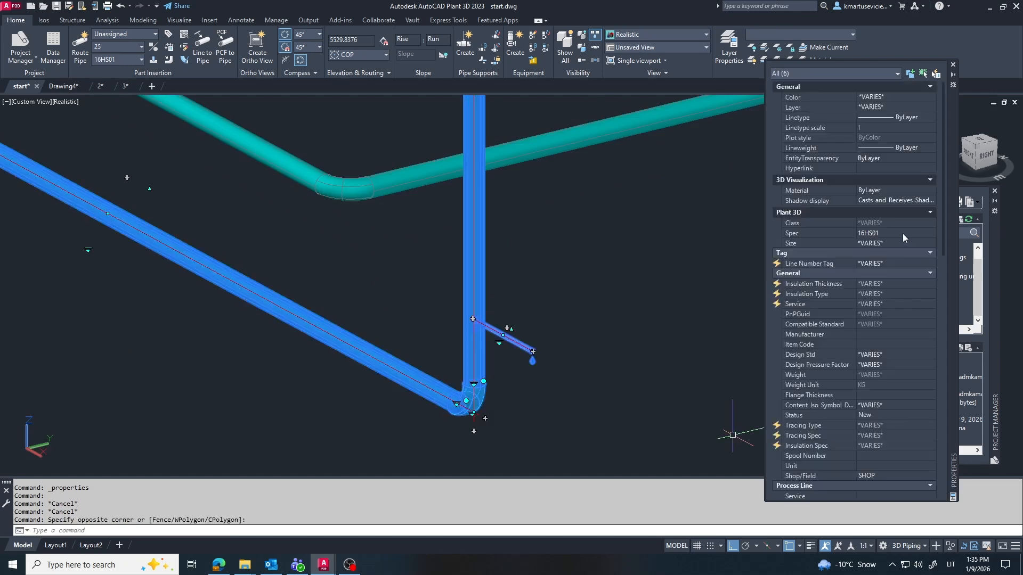
left_click(918, 265)
left_click(895, 330)
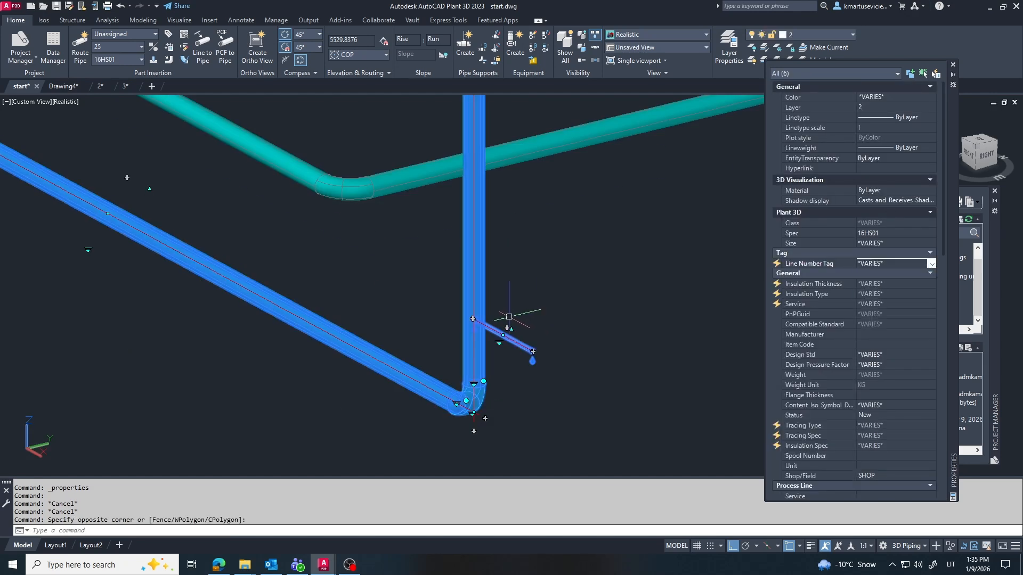
key("Escape")
Step: Delete the U-shaped run, the straight pipe and their connecting pipe, keeping only the vertical-turning run and the short pipe
scroll(426, 396, "down", 4)
left_click(692, 130)
left_click(507, 342)
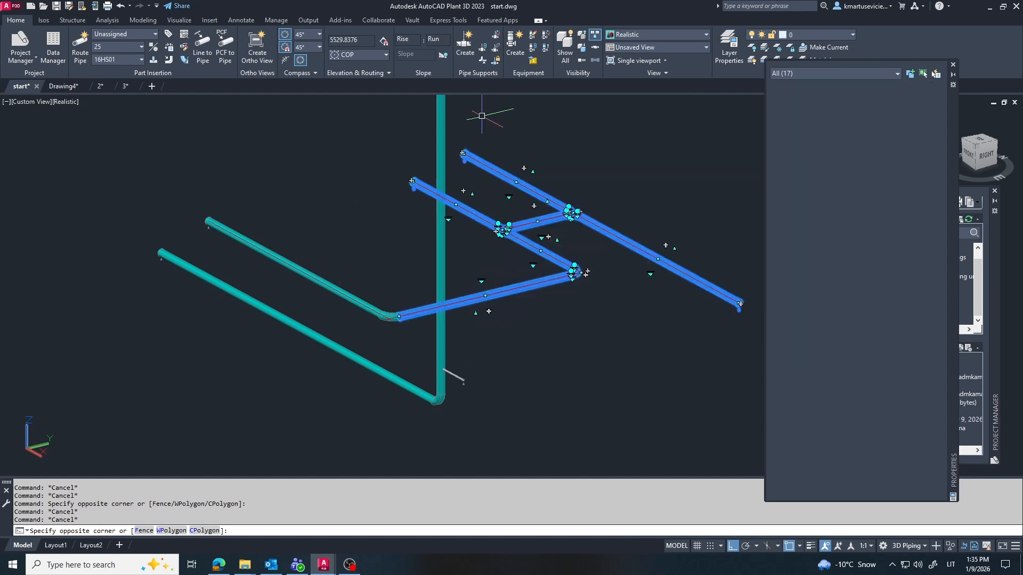
key("Delete")
left_click(363, 331)
left_click(360, 283)
key("Delete")
Step: Inspect the short pipe and the adjacent vertical pipe for a connection between them
scroll(466, 368, "up", 2)
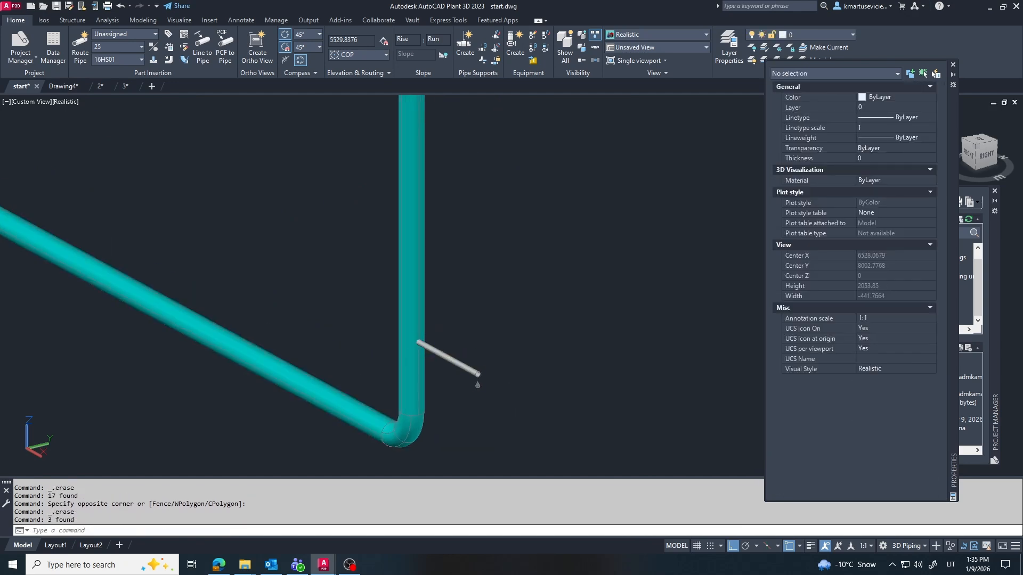
left_click(471, 375)
key("Escape")
left_click(405, 391)
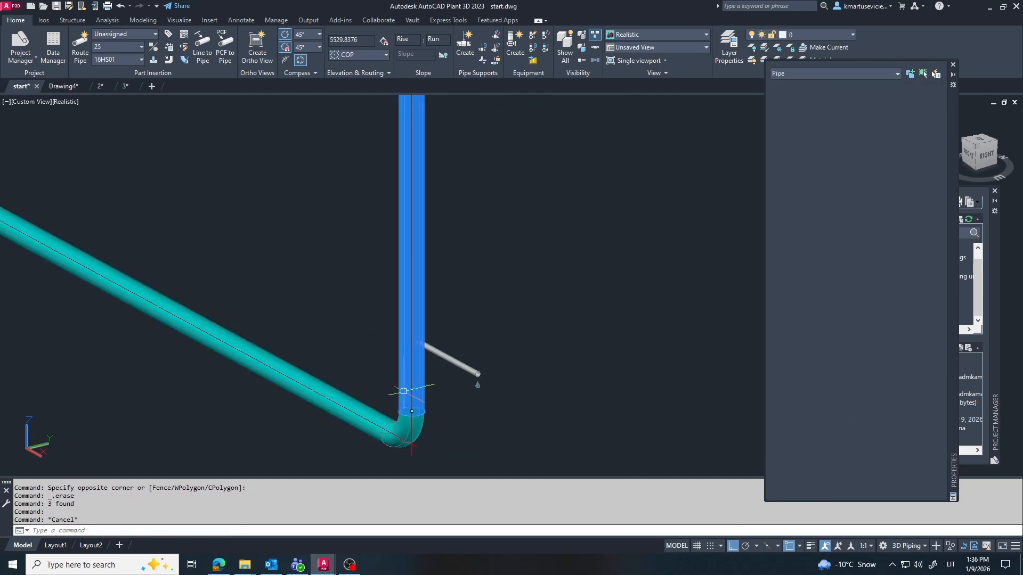
key("Escape")
Step: Create a production iso for line number 2 in the Final_A2 style and review its creation results
left_click(43, 19)
left_click(38, 47)
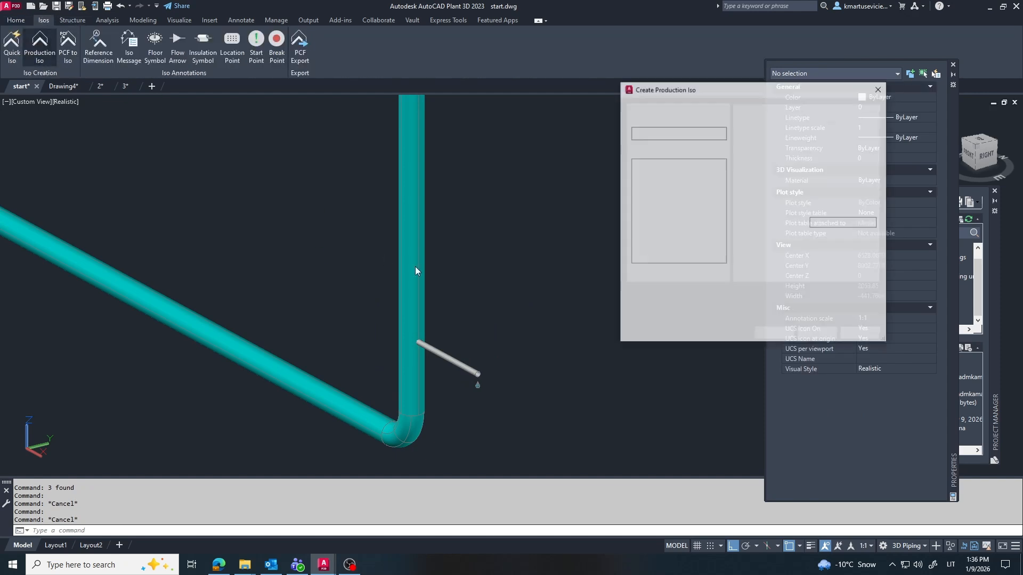
left_click(775, 335)
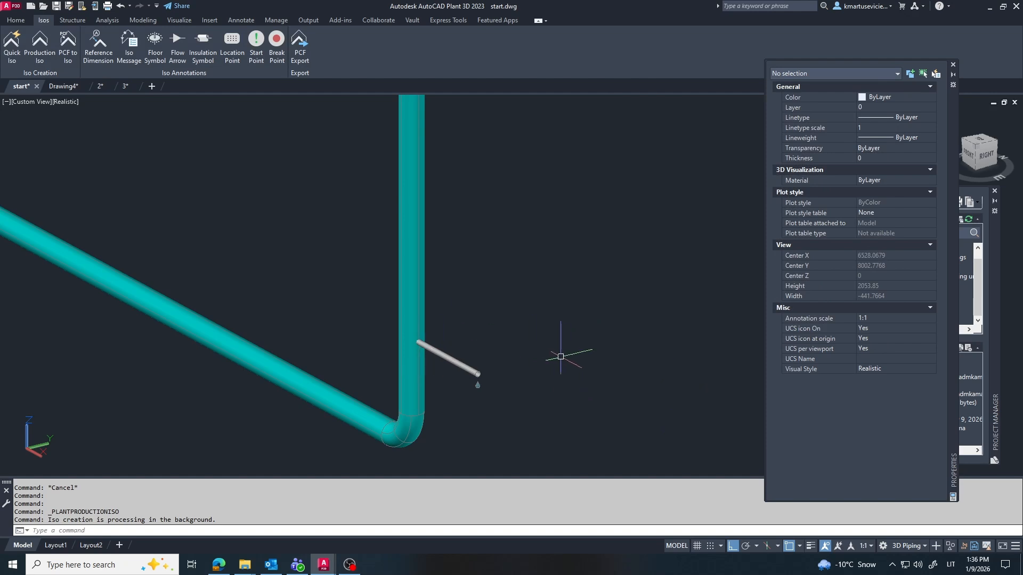
left_click(941, 528)
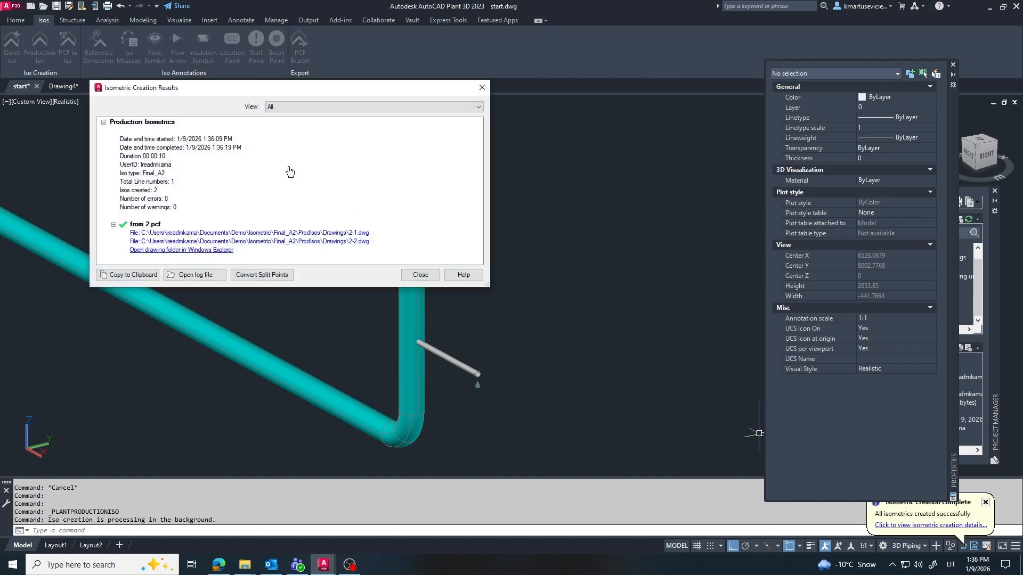
left_click(482, 87)
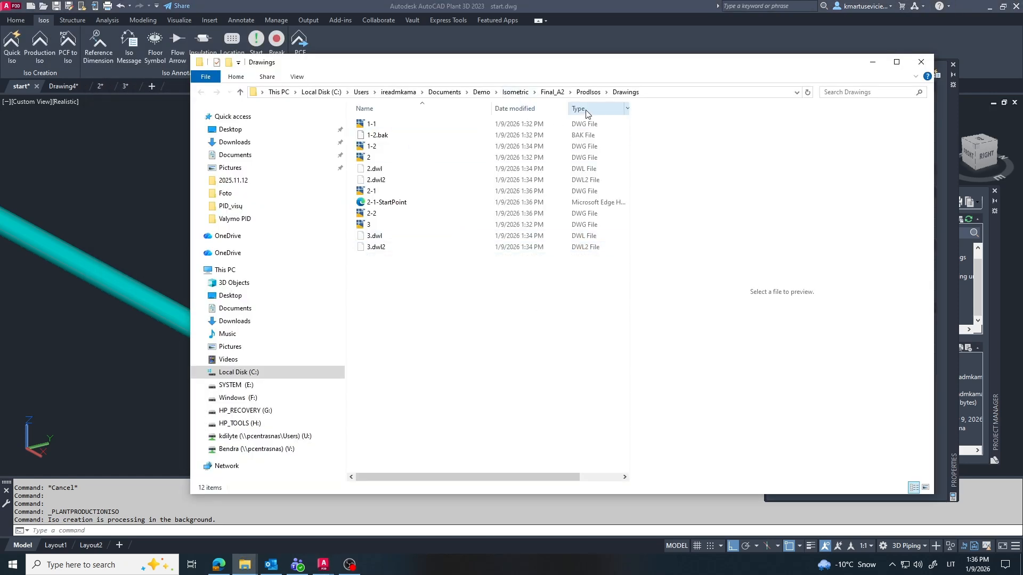
Step: In File Explorer's Drawings folder, sort by type and delete drawing 3, the DWL and DWL2 files and 2-1-StartPoint
left_click(586, 109)
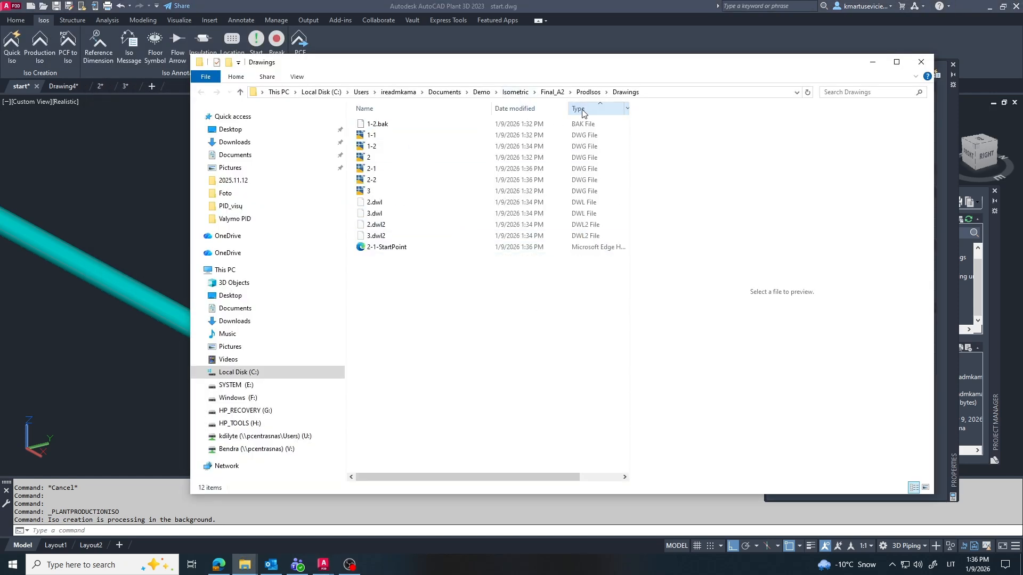
left_click_drag(402, 292, 360, 193)
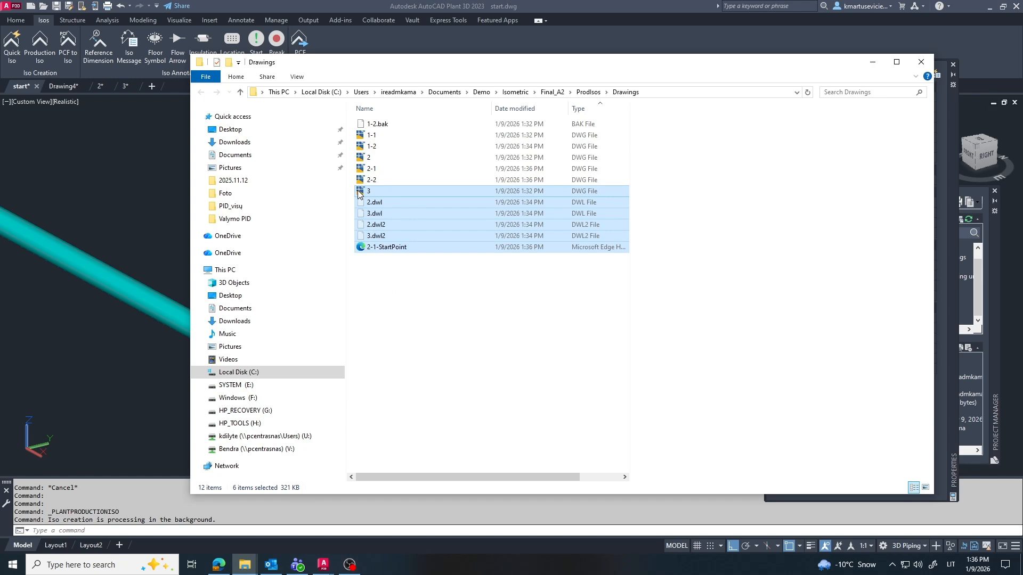
key("Delete")
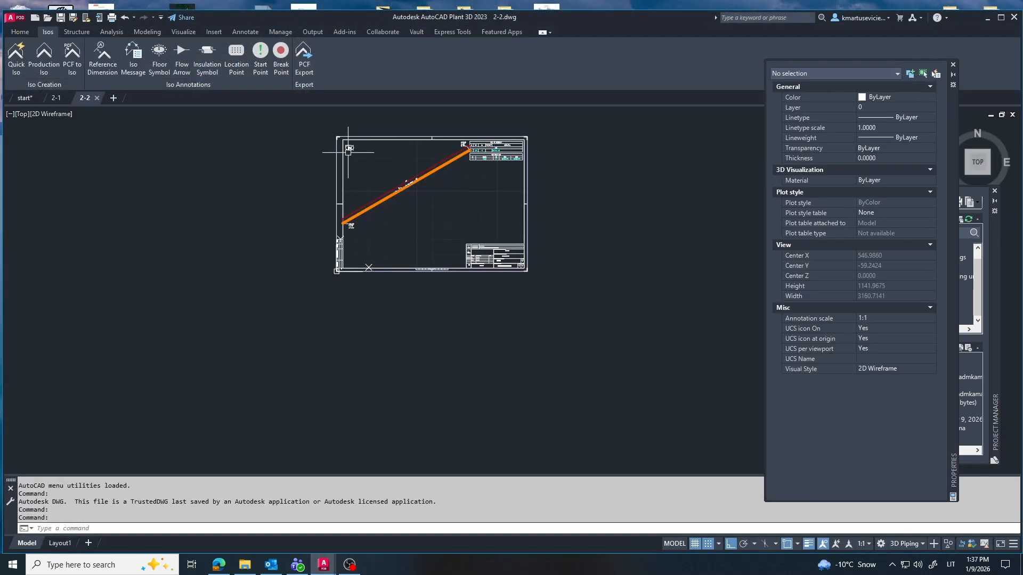
Step: In the start drawing, pull back the short pipe's inner end and route it to the vertical pipe's centreline to connect them
scroll(353, 202, "up", 5)
scroll(269, 374, "down", 3)
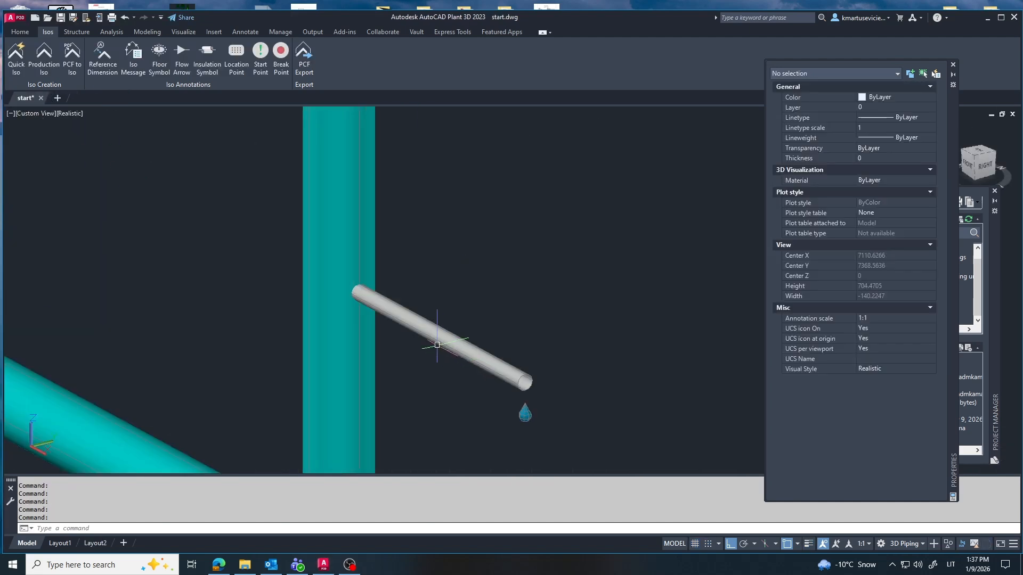
left_click(436, 345)
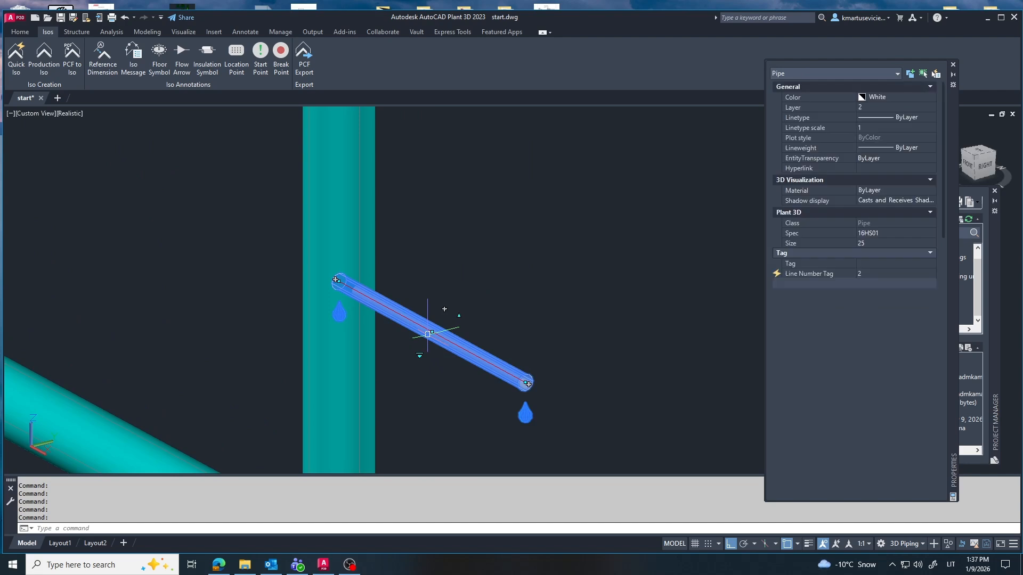
left_click(431, 331)
left_click(336, 280)
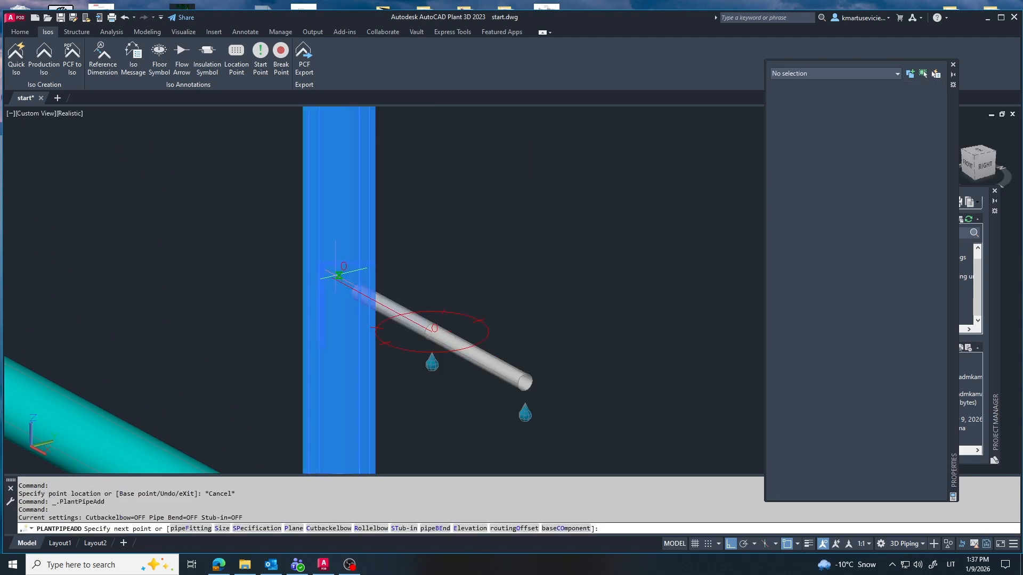
key("Escape")
left_click(461, 351)
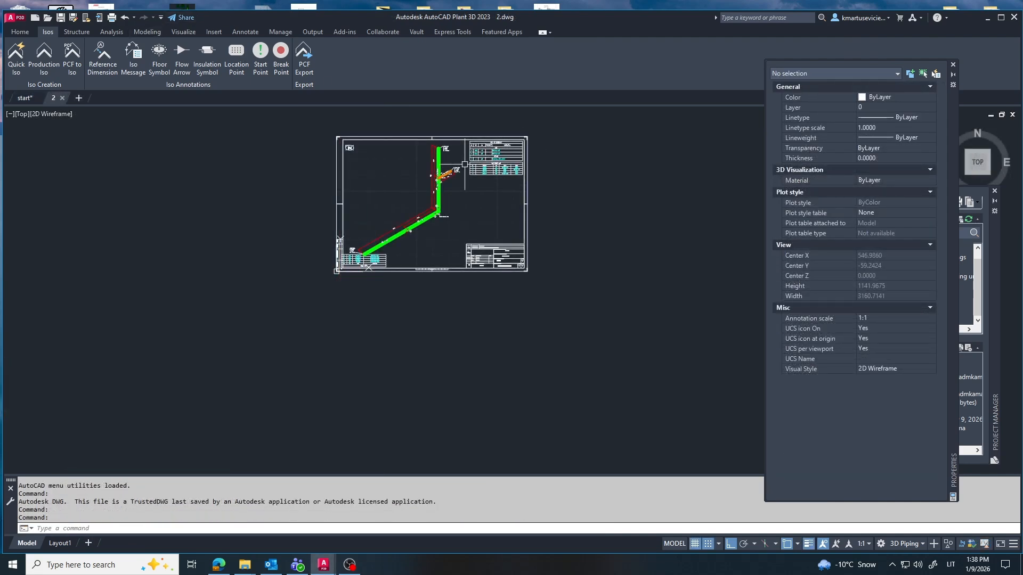
Step: Examine the branch on the vertical pipe in isometric drawing 2, and return to the start drawing's pipe model
scroll(465, 164, "up", 8)
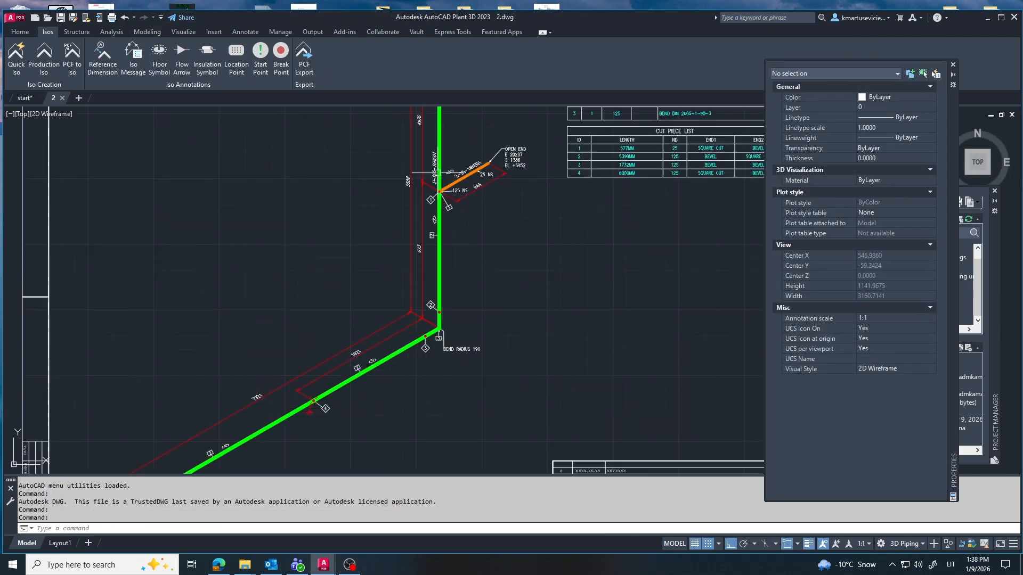
scroll(525, 212, "down", 8)
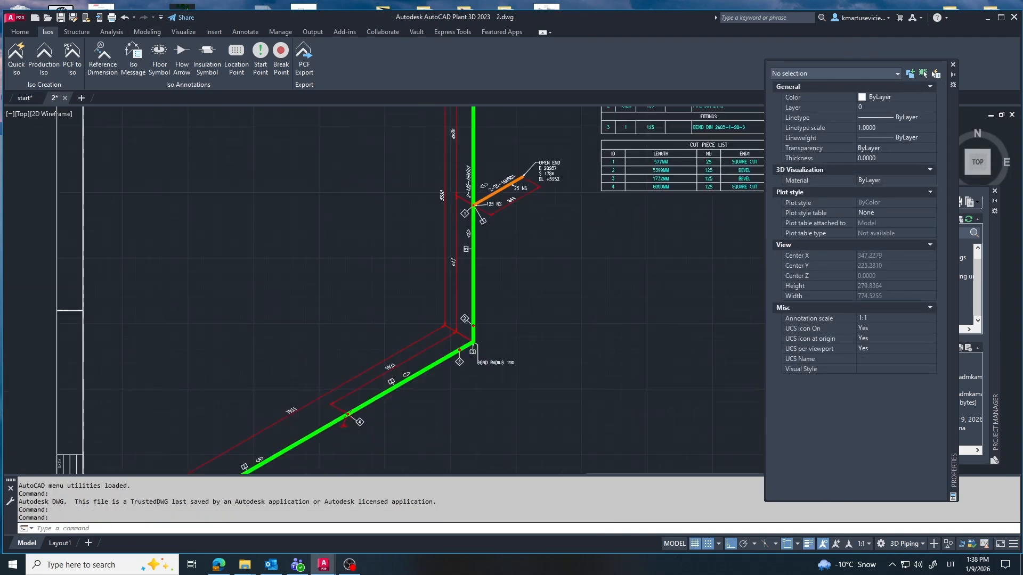
left_click(25, 98)
scroll(579, 280, "down", 2)
scroll(579, 279, "down", 2)
scroll(484, 290, "up", 2)
key("Escape")
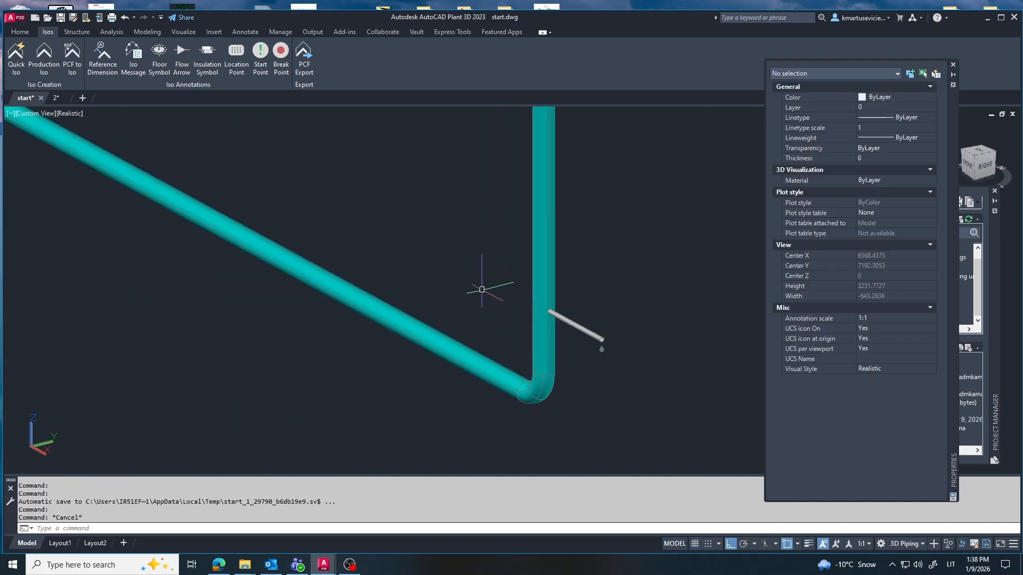
Step: Review the available line number tag options for the long 125 pipe, and clear the selection
left_click(468, 367)
left_click(917, 275)
left_click(931, 274)
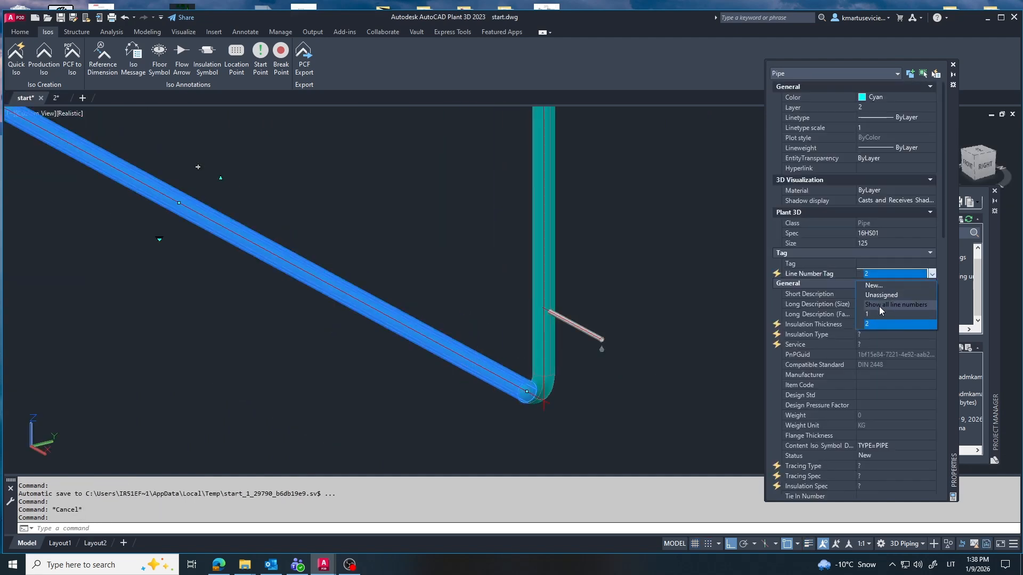
left_click(879, 307)
scroll(674, 429, "down", 3)
key("Escape")
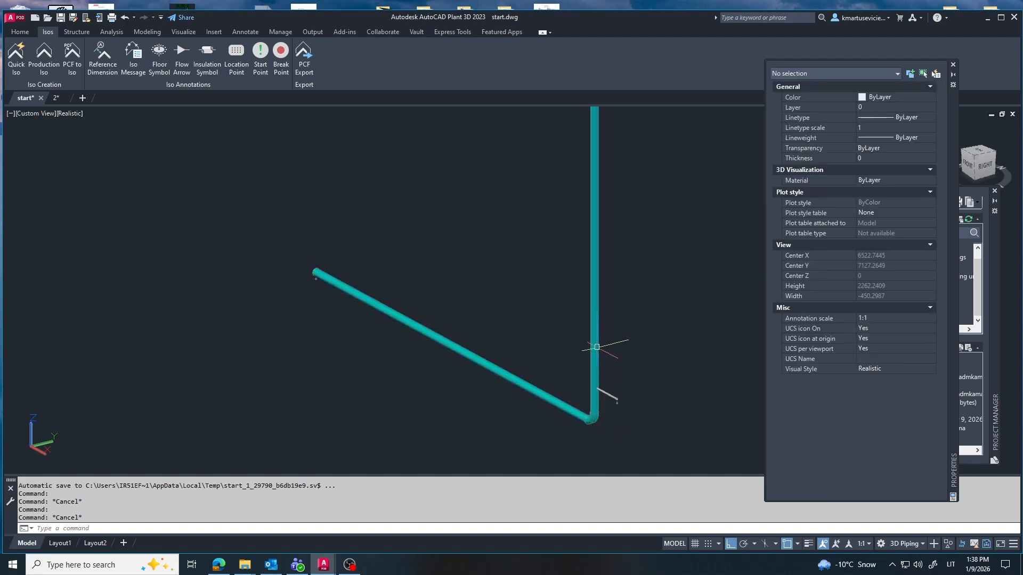
Step: Open the production iso settings to review the available line numbers
left_click(594, 346)
left_click(43, 59)
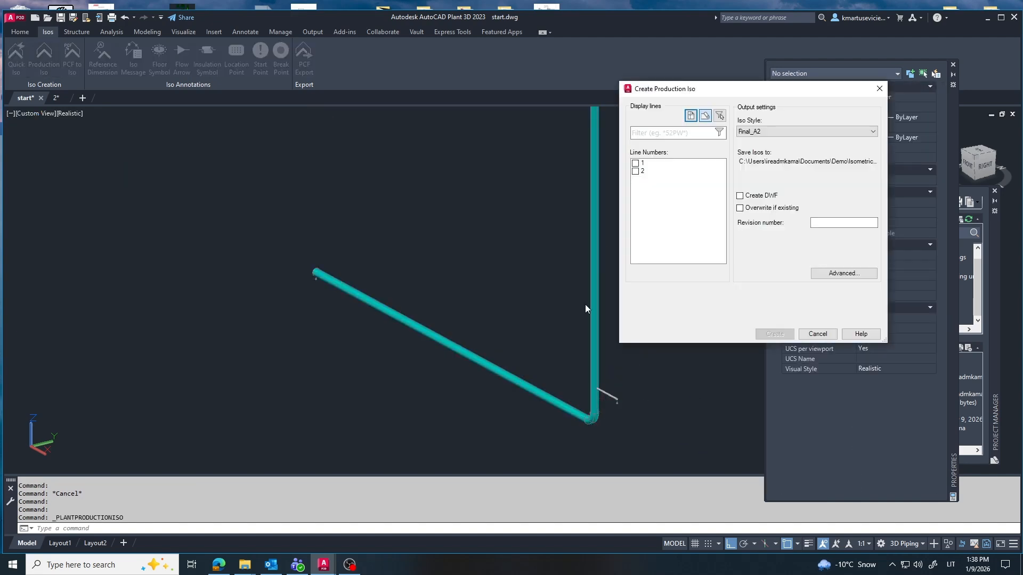